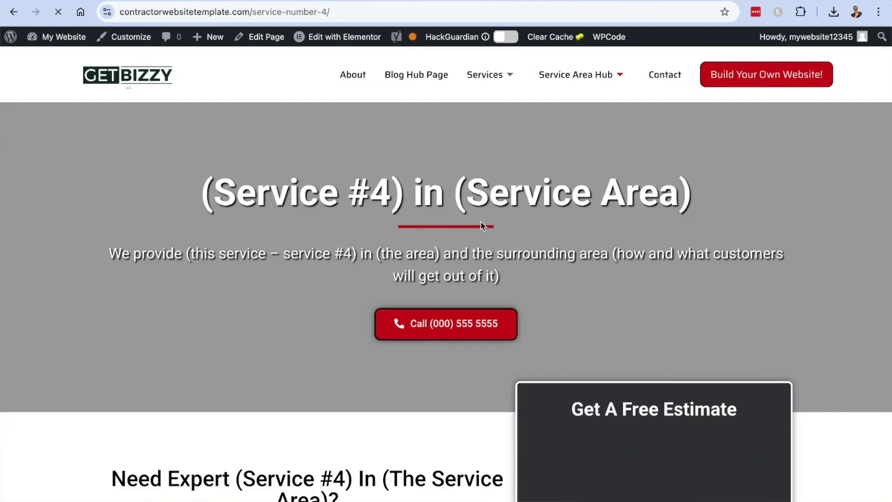
Examine the Service #5 template page, including its customer questions and estimate form.
{"action": "left_click", "coordinate": [482, 220]}
{"action": "scroll", "coordinate": [481, 220], "scroll_direction": "down", "scroll_amount": 3}
{"action": "scroll", "coordinate": [481, 220], "scroll_direction": "down", "scroll_amount": 15}
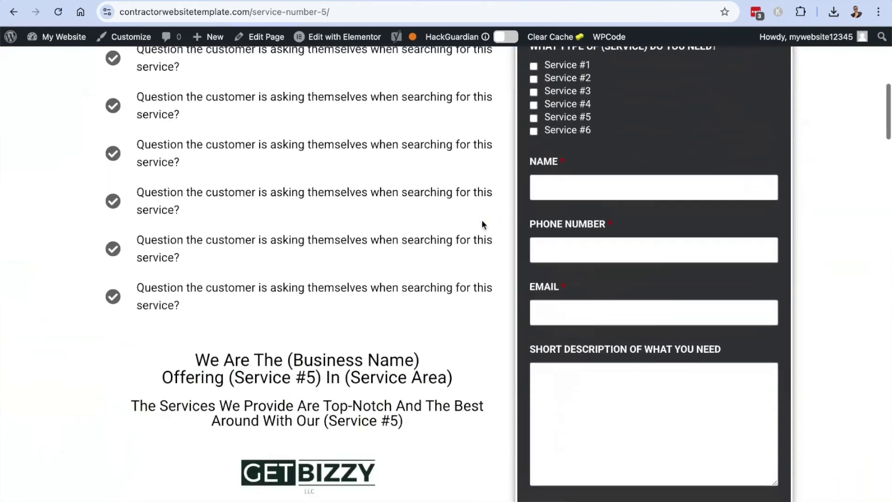
{"action": "scroll", "coordinate": [482, 222], "scroll_direction": "down", "scroll_amount": 20}
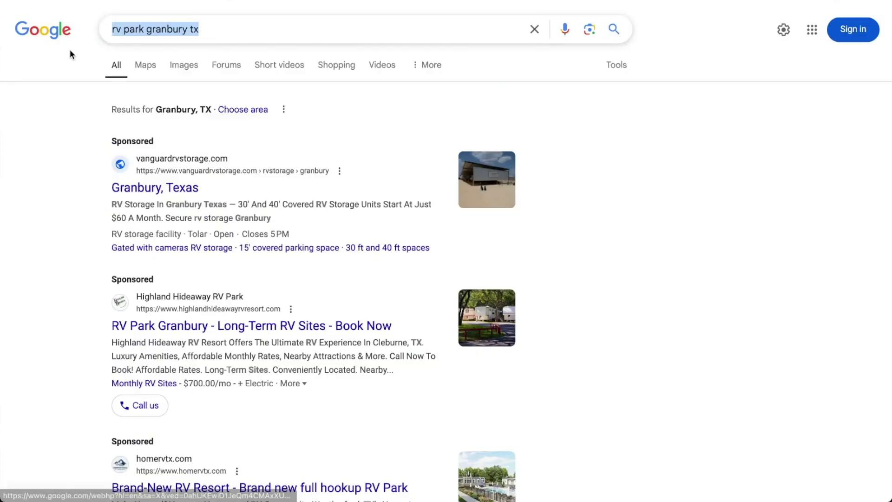
Open the Lake Granbury RV Resort website from the Google results for "rv park granbury tx" and review its homepage.
{"action": "scroll", "coordinate": [103, 124], "scroll_direction": "down", "scroll_amount": 2}
{"action": "scroll", "coordinate": [103, 125], "scroll_direction": "down", "scroll_amount": 10}
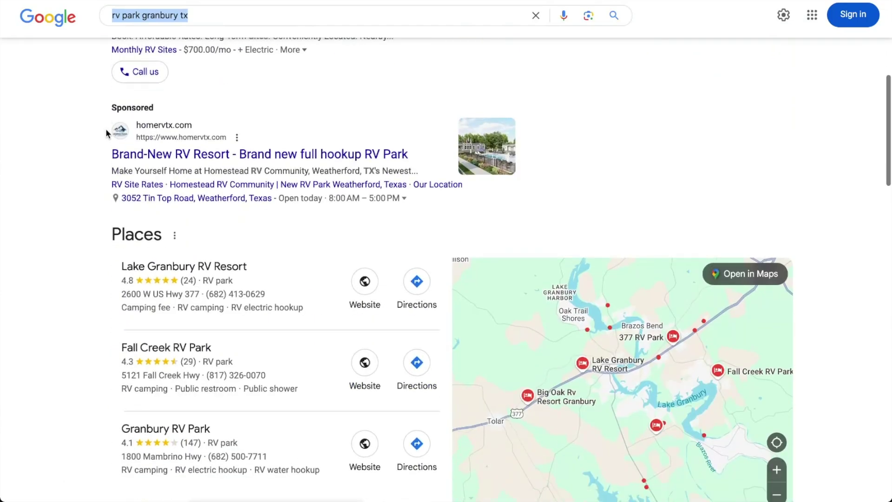
{"action": "scroll", "coordinate": [307, 102], "scroll_direction": "up", "scroll_amount": 1}
{"action": "left_click", "coordinate": [363, 69]}
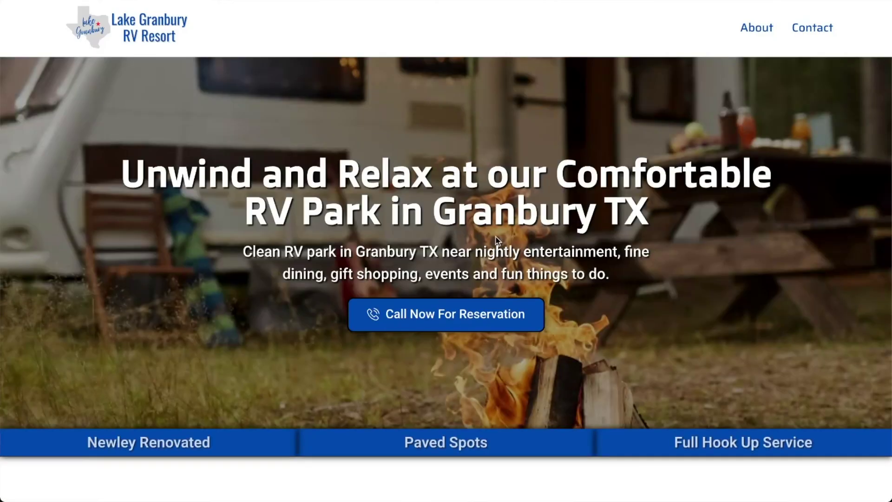
{"action": "scroll", "coordinate": [628, 248], "scroll_direction": "down", "scroll_amount": 5}
{"action": "scroll", "coordinate": [628, 247], "scroll_direction": "down", "scroll_amount": 15}
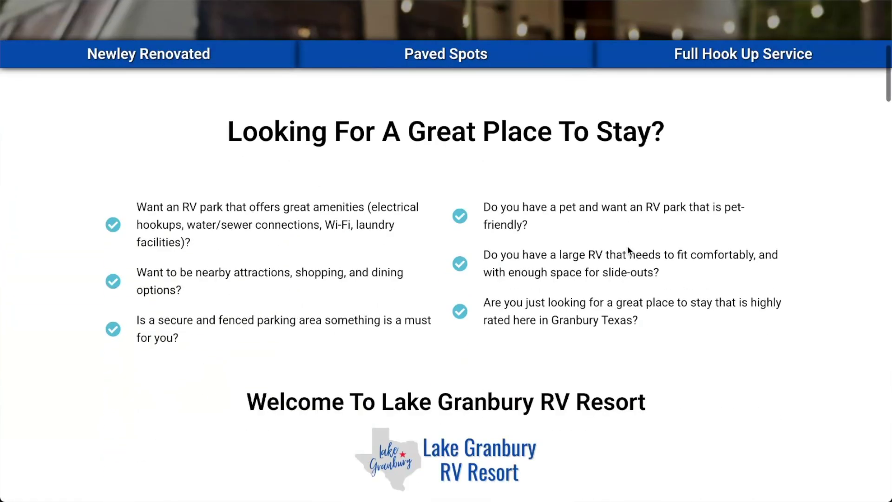
{"action": "scroll", "coordinate": [628, 246], "scroll_direction": "down", "scroll_amount": 17}
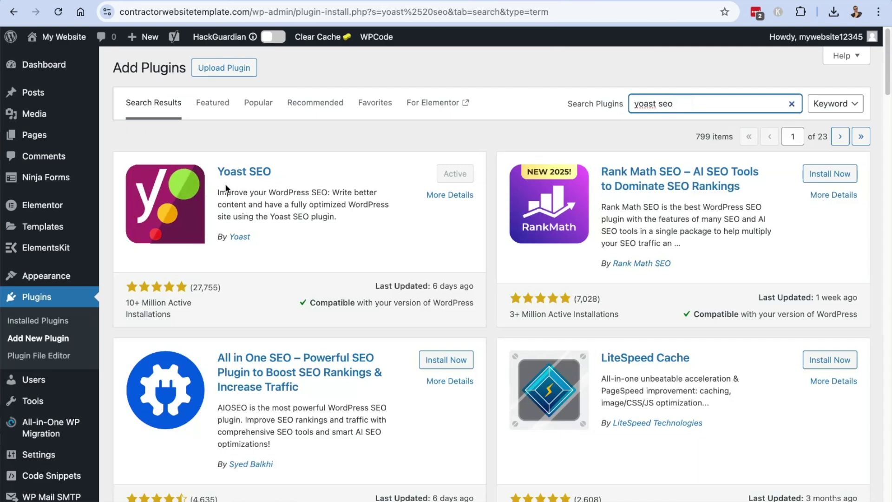
Look over the Yoast SEO plugin search results and open the Yoast SEO settings in WordPress.
{"action": "scroll", "coordinate": [175, 208], "scroll_direction": "down", "scroll_amount": 3}
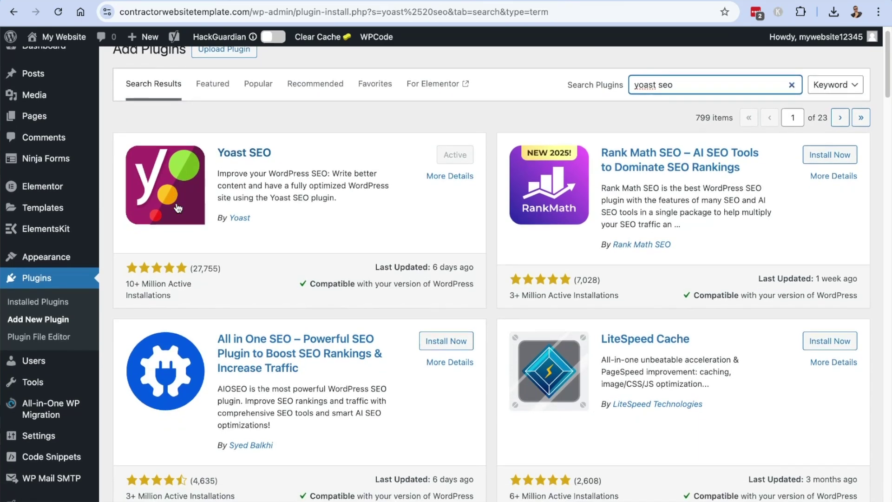
{"action": "scroll", "coordinate": [163, 219], "scroll_direction": "down", "scroll_amount": 2}
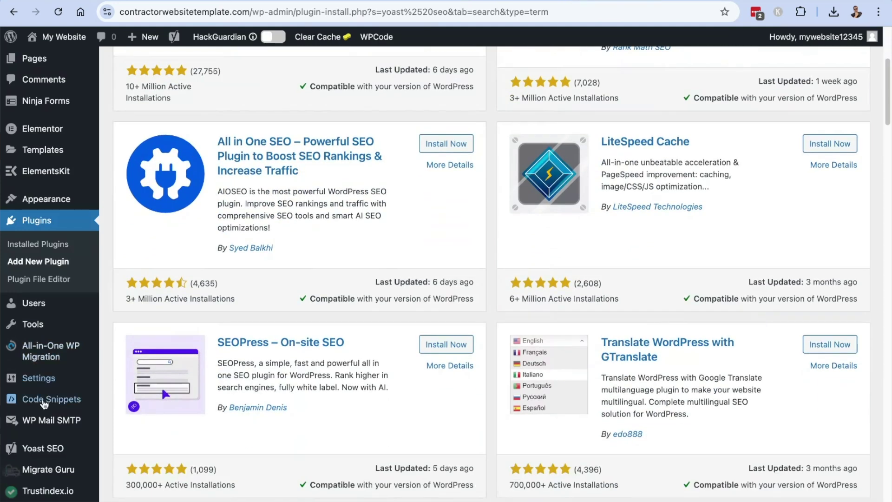
{"action": "mouse_move", "coordinate": [44, 459]}
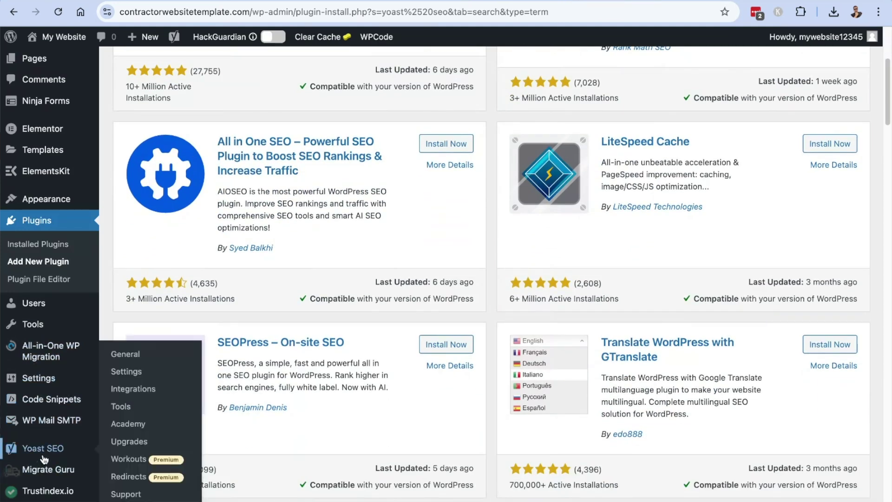
{"action": "left_click", "coordinate": [122, 372]}
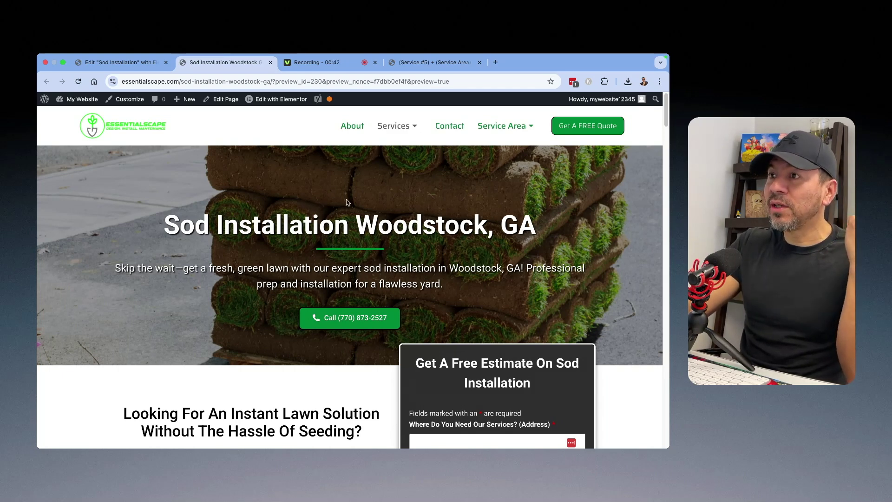
Switch to the Service #5 template page and highlight its main heading, "(Service #5) in (Service Area)".
{"action": "left_click", "coordinate": [445, 63]}
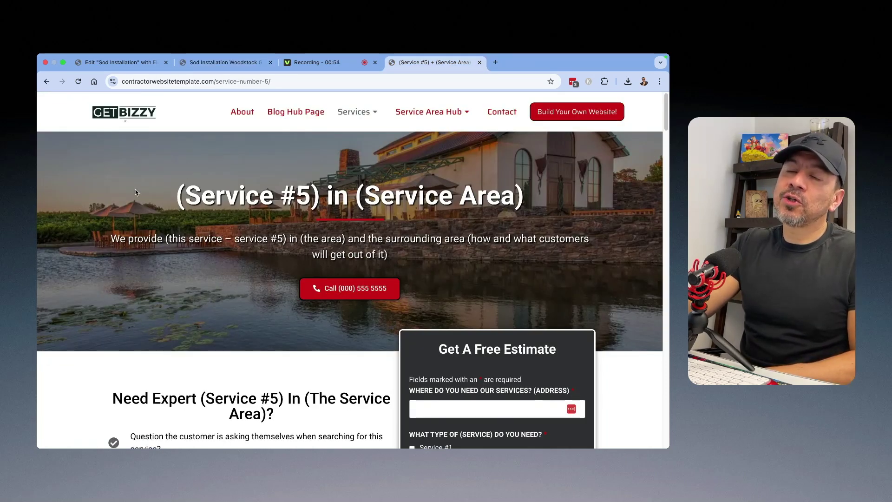
{"action": "left_click_drag", "start_coordinate": [135, 189], "coordinate": [117, 208]}
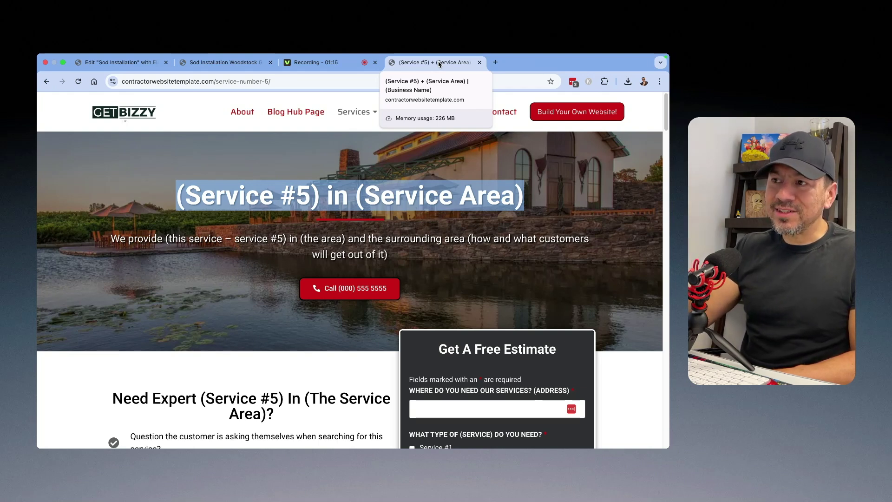
{"action": "left_click", "coordinate": [541, 199]}
{"action": "left_click_drag", "start_coordinate": [548, 199], "coordinate": [171, 205]}
{"action": "scroll", "coordinate": [171, 205], "scroll_direction": "down", "scroll_amount": 5}
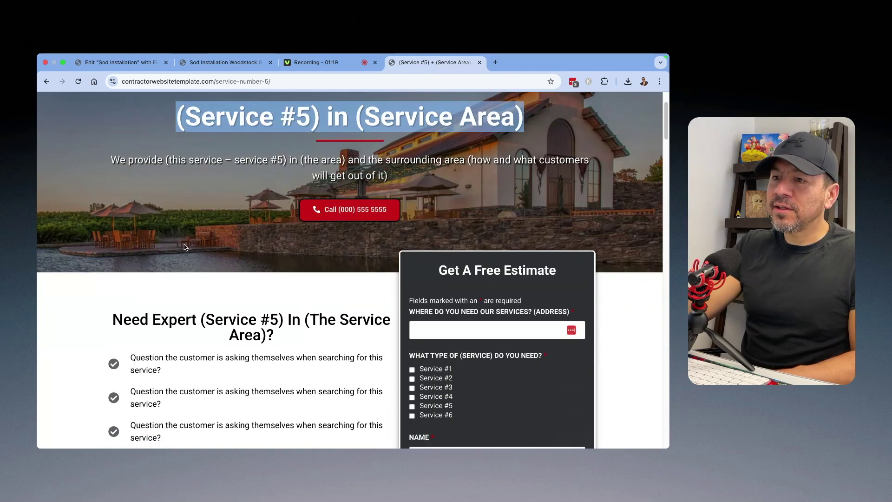
Highlight the template page's section headings that contain the service and service area, down to "(Service Area) + (Service #5)".
{"action": "left_click_drag", "start_coordinate": [285, 285], "coordinate": [128, 247]}
{"action": "scroll", "coordinate": [128, 246], "scroll_direction": "down", "scroll_amount": 9}
{"action": "left_click_drag", "start_coordinate": [306, 299], "coordinate": [172, 248]}
{"action": "scroll", "coordinate": [230, 250], "scroll_direction": "down", "scroll_amount": 8}
{"action": "scroll", "coordinate": [231, 250], "scroll_direction": "down", "scroll_amount": 10}
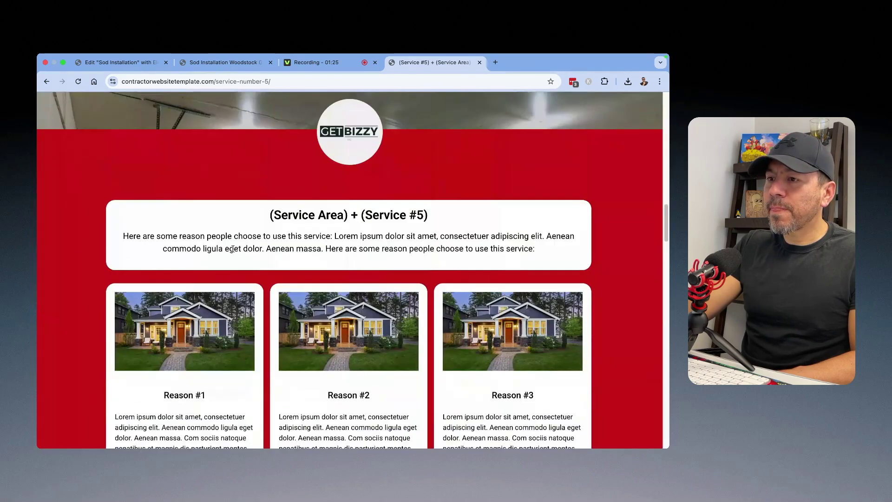
{"action": "left_click_drag", "start_coordinate": [452, 215], "coordinate": [259, 222]}
{"action": "scroll", "coordinate": [259, 221], "scroll_direction": "down", "scroll_amount": 5}
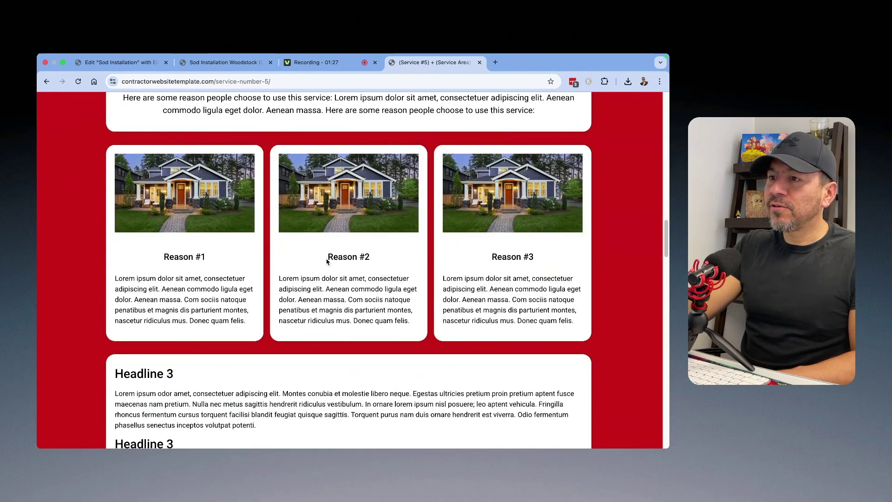
Examine the template's Headline 3 sections, reviews, free estimate form and final call to action.
{"action": "scroll", "coordinate": [327, 261], "scroll_direction": "down", "scroll_amount": 10}
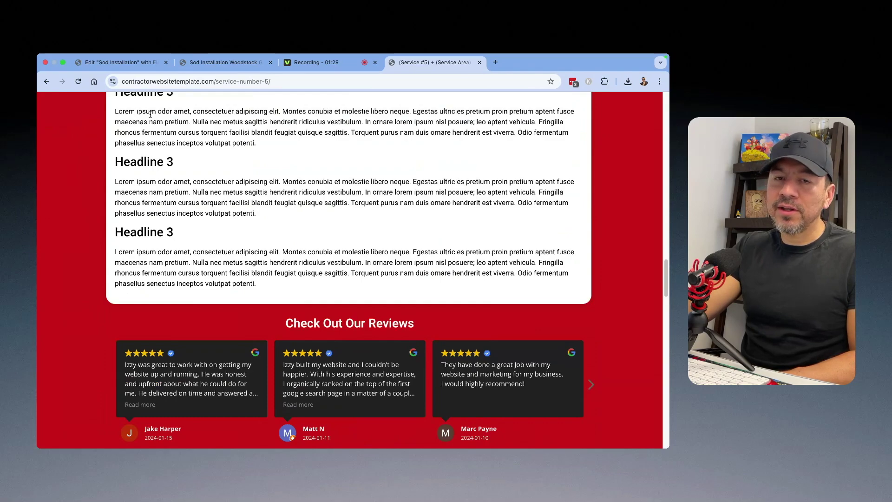
{"action": "scroll", "coordinate": [247, 171], "scroll_direction": "up", "scroll_amount": 3}
{"action": "scroll", "coordinate": [244, 179], "scroll_direction": "down", "scroll_amount": 18}
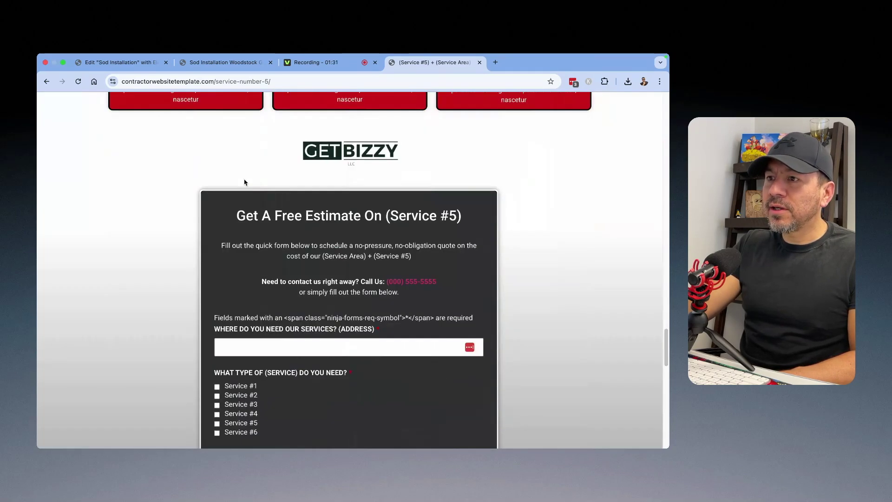
{"action": "scroll", "coordinate": [245, 181], "scroll_direction": "up", "scroll_amount": 8}
{"action": "scroll", "coordinate": [243, 179], "scroll_direction": "down", "scroll_amount": 15}
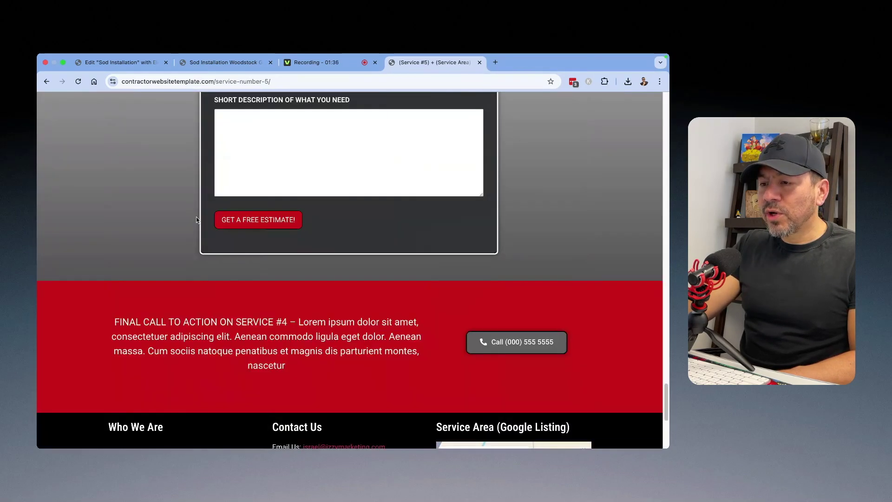
Return to the start of the template page and review its layout again through the three-step "How Our (Service #5) Works" section.
{"action": "scroll", "coordinate": [196, 221], "scroll_direction": "up", "scroll_amount": 2}
{"action": "scroll", "coordinate": [197, 221], "scroll_direction": "up", "scroll_amount": 12}
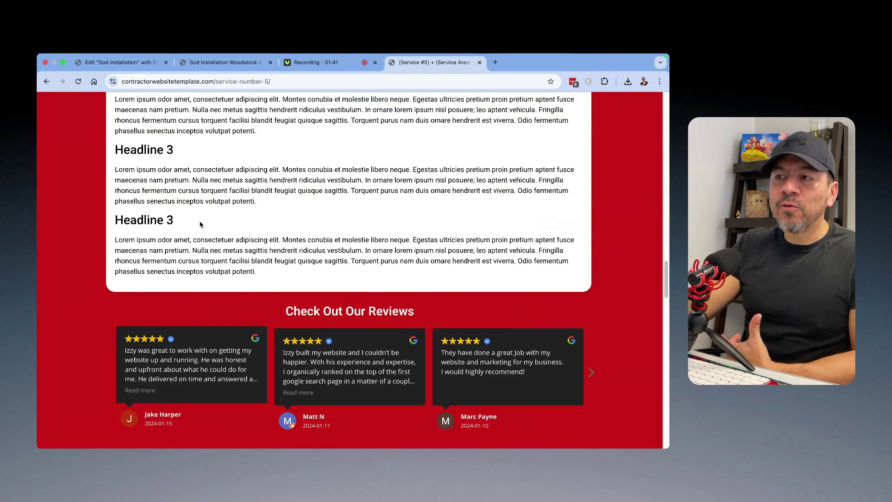
{"action": "scroll", "coordinate": [200, 225], "scroll_direction": "up", "scroll_amount": 20}
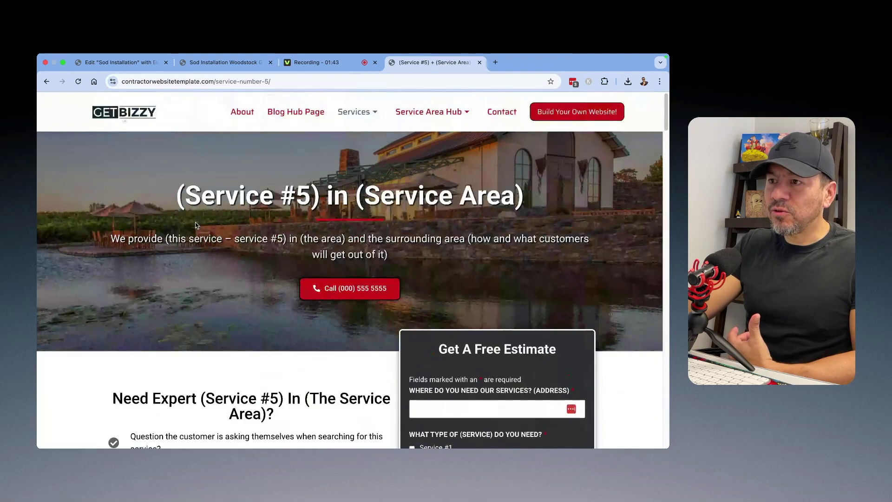
{"action": "scroll", "coordinate": [230, 223], "scroll_direction": "down", "scroll_amount": 10}
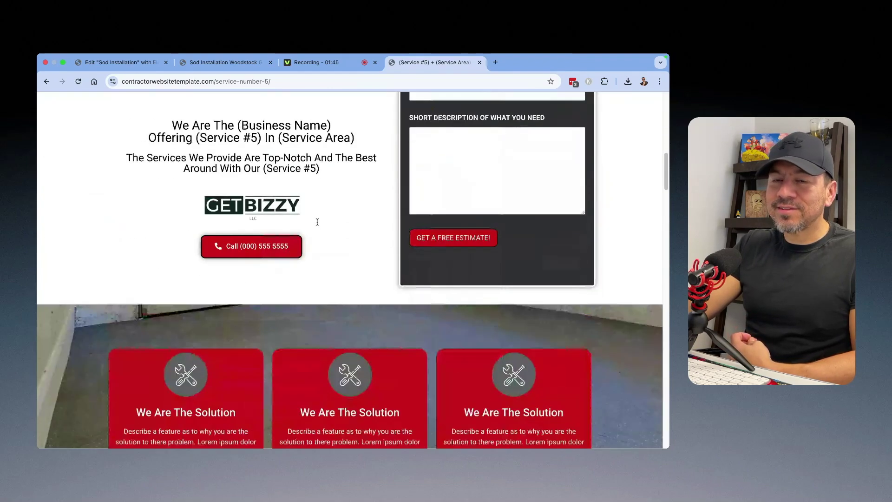
{"action": "scroll", "coordinate": [317, 222], "scroll_direction": "down", "scroll_amount": 15}
{"action": "scroll", "coordinate": [317, 222], "scroll_direction": "down", "scroll_amount": 10}
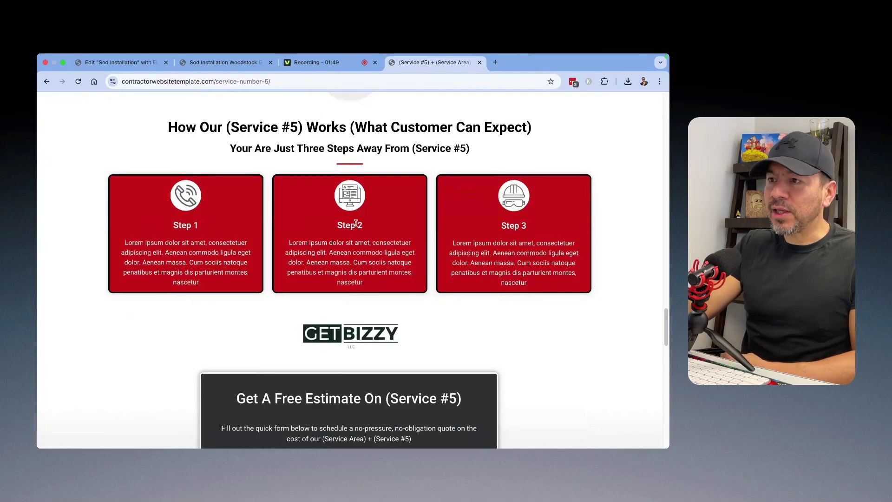
{"action": "scroll", "coordinate": [356, 225], "scroll_direction": "down", "scroll_amount": 10}
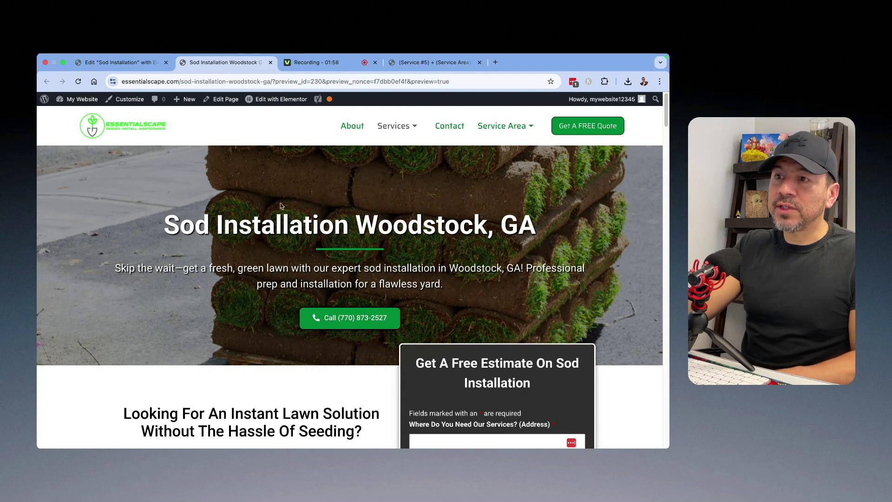
Highlight the main heading "Sod Installation Woodstock, GA" on the finished sod installation page.
{"action": "left_click_drag", "start_coordinate": [150, 235], "coordinate": [541, 225]}
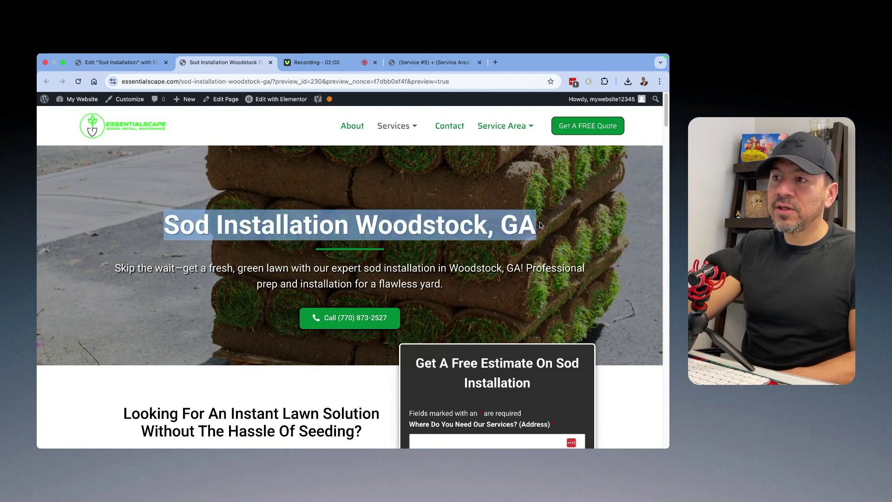
{"action": "left_click", "coordinate": [432, 222]}
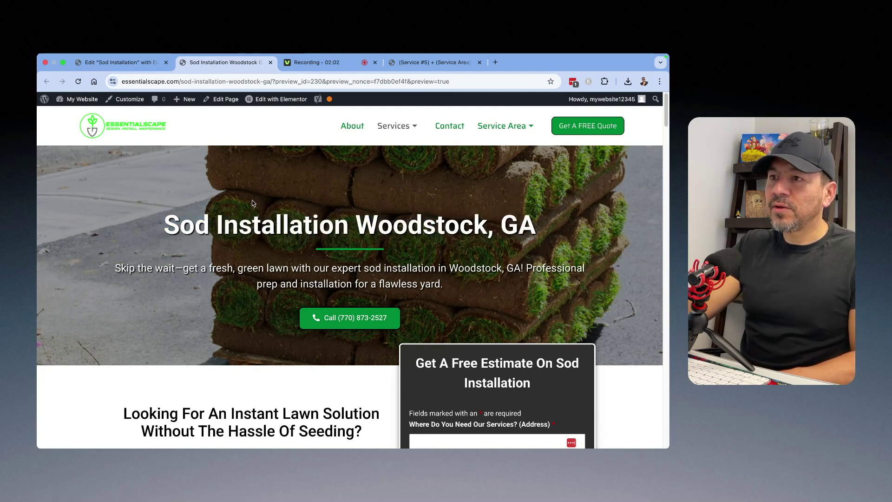
{"action": "scroll", "coordinate": [385, 196], "scroll_direction": "down", "scroll_amount": 5}
{"action": "scroll", "coordinate": [288, 199], "scroll_direction": "up", "scroll_amount": 5}
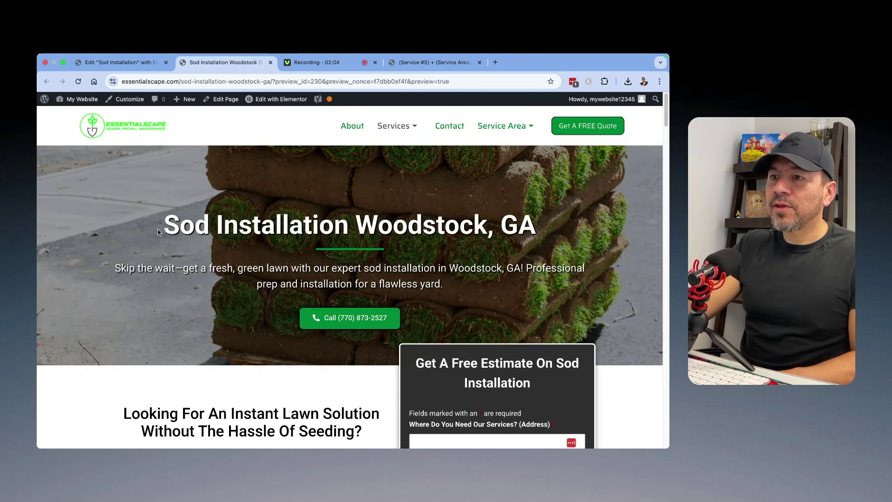
{"action": "left_click_drag", "start_coordinate": [157, 227], "coordinate": [540, 225]}
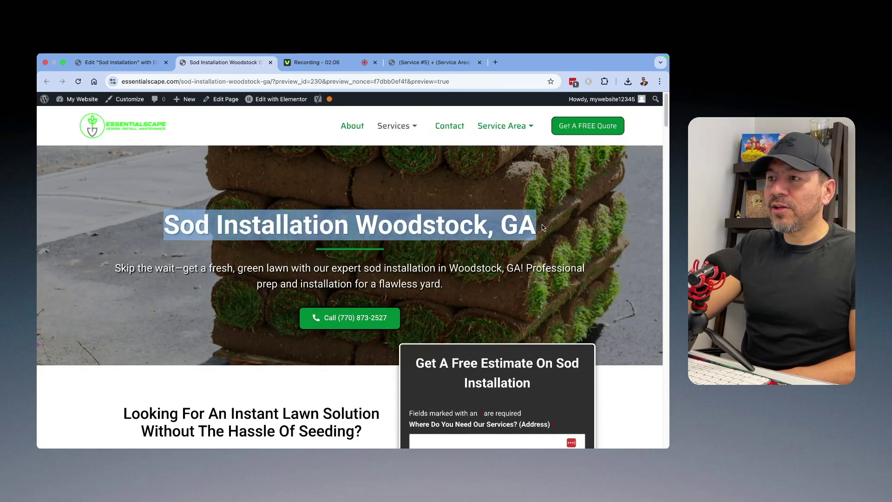
{"action": "left_click", "coordinate": [356, 171]}
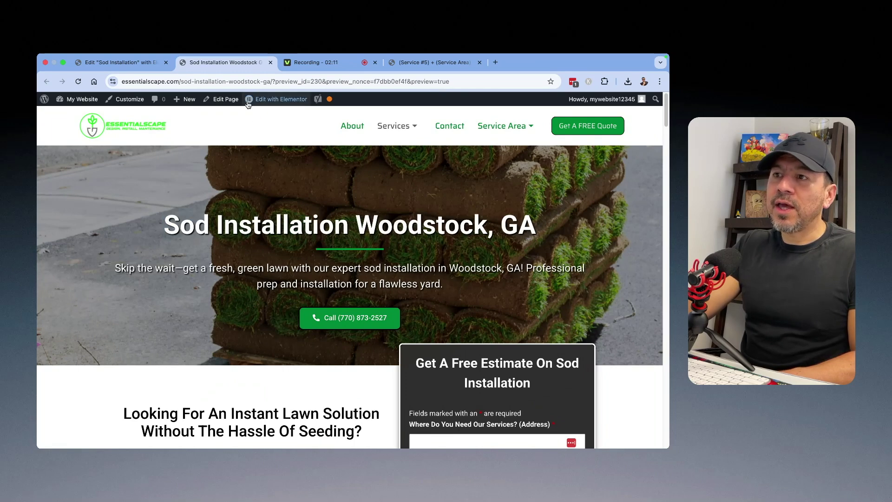
Show the Yoast SEO options in the Sod Installation page's settings within the Elementor editor.
{"action": "mouse_move", "coordinate": [277, 102]}
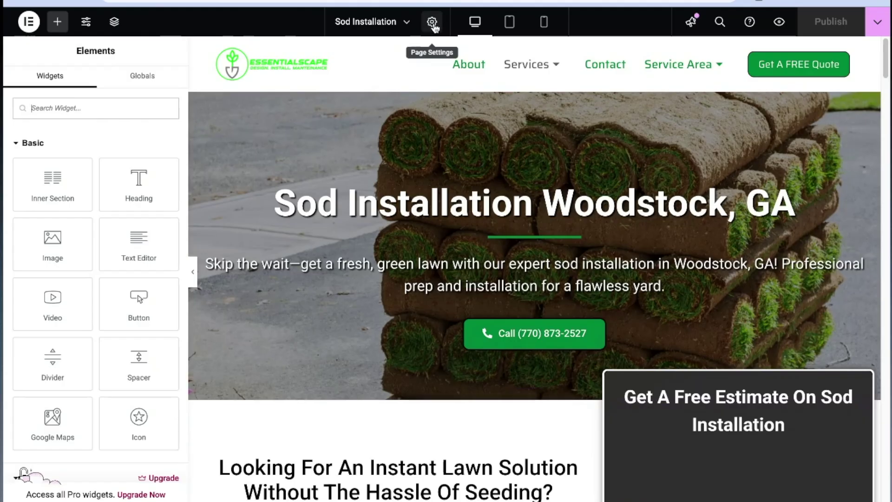
{"action": "left_click", "coordinate": [432, 23]}
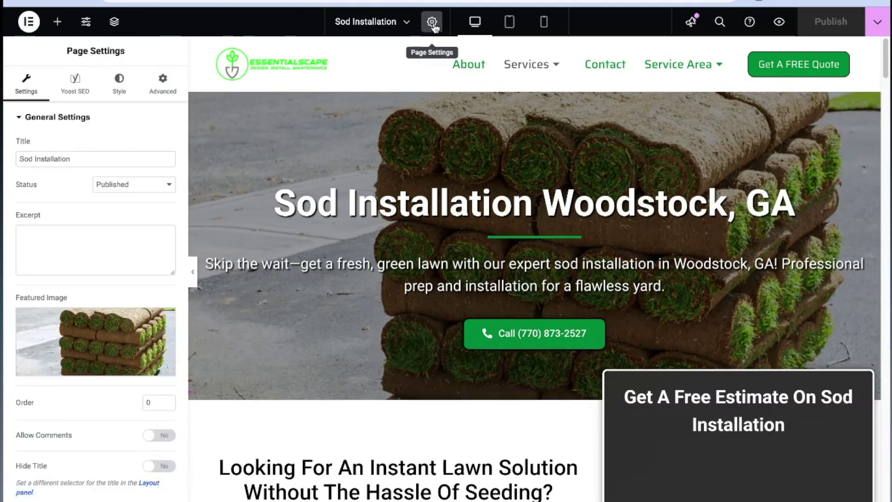
{"action": "left_click", "coordinate": [77, 92]}
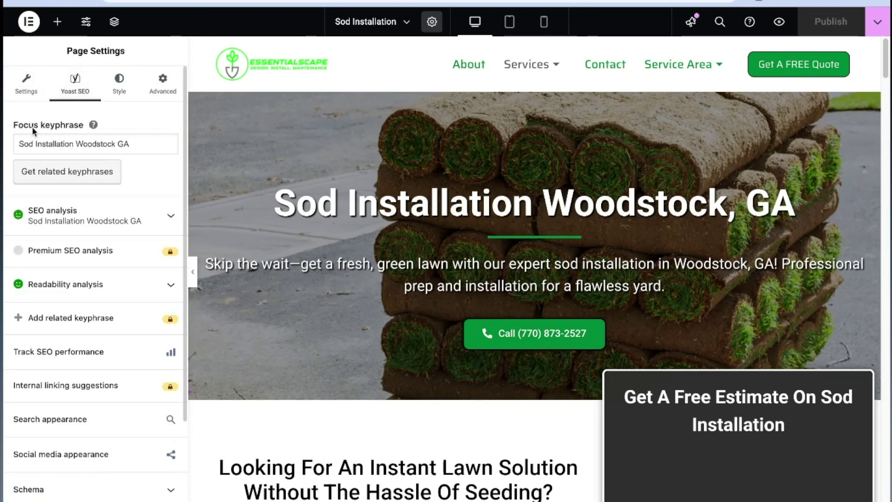
Highlight the focus keyphrase "Sod Installation Woodstock GA" in the page's Yoast SEO options.
{"action": "left_click_drag", "start_coordinate": [138, 144], "coordinate": [66, 146]}
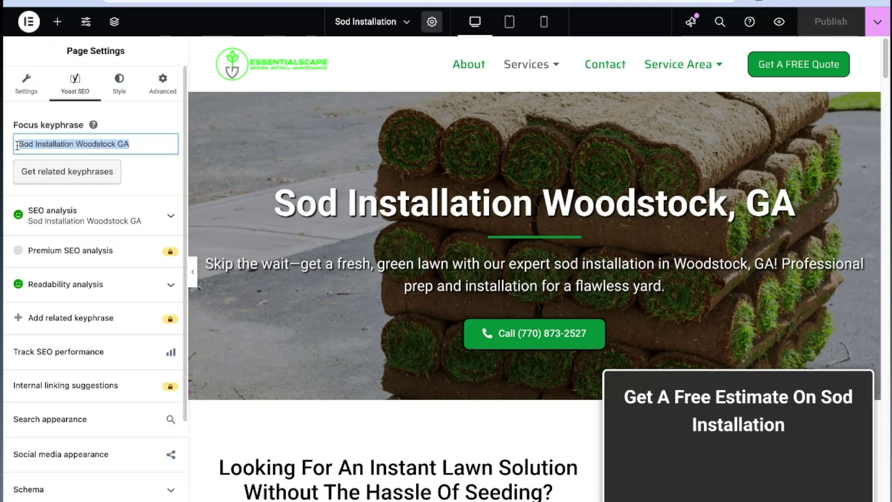
{"action": "left_click", "coordinate": [124, 144]}
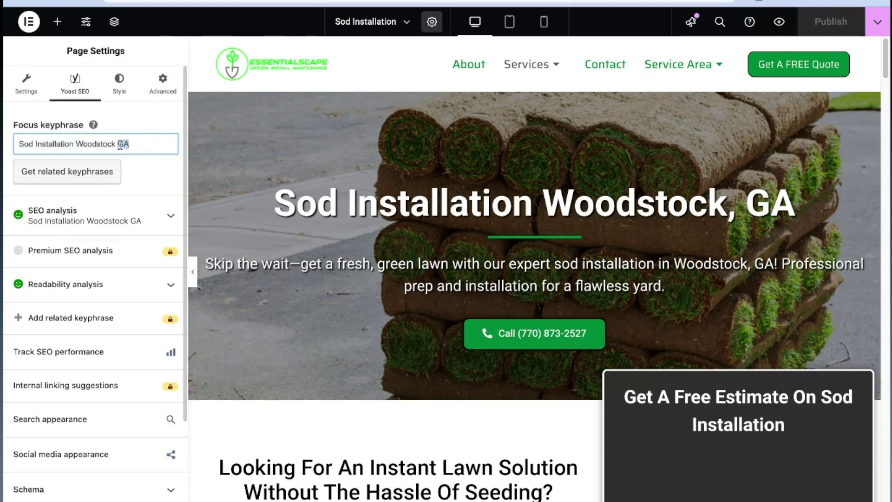
{"action": "left_click_drag", "start_coordinate": [120, 144], "coordinate": [17, 145]}
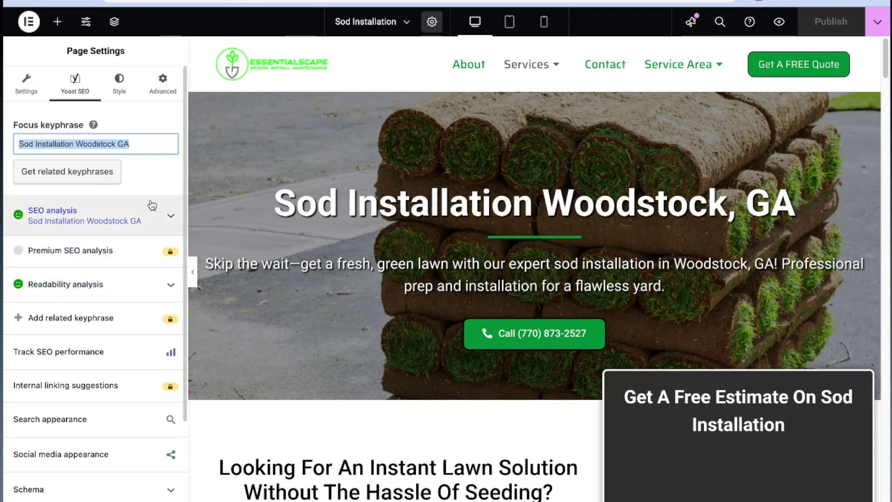
Open the page's Yoast search appearance and compare the mobile result preview with the desktop result preview.
{"action": "scroll", "coordinate": [88, 121], "scroll_direction": "down", "scroll_amount": 3}
{"action": "scroll", "coordinate": [80, 367], "scroll_direction": "down", "scroll_amount": 1}
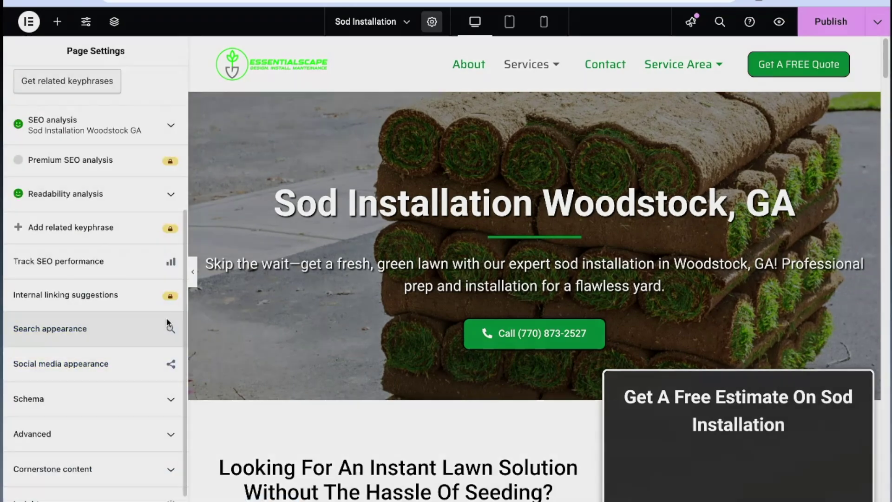
{"action": "left_click", "coordinate": [166, 320]}
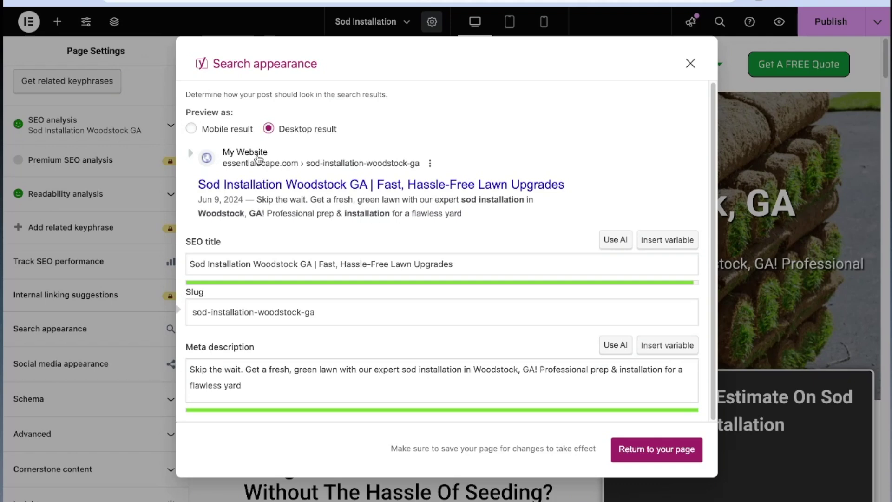
{"action": "left_click", "coordinate": [191, 130]}
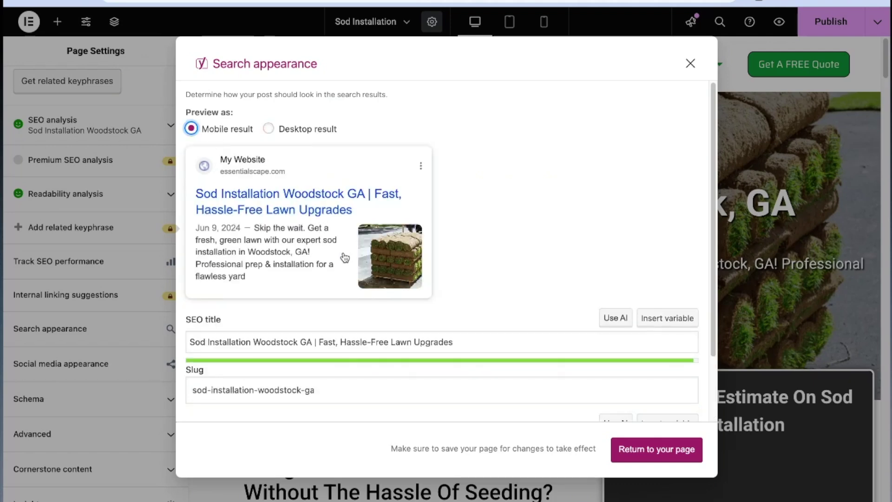
{"action": "left_click", "coordinate": [269, 128]}
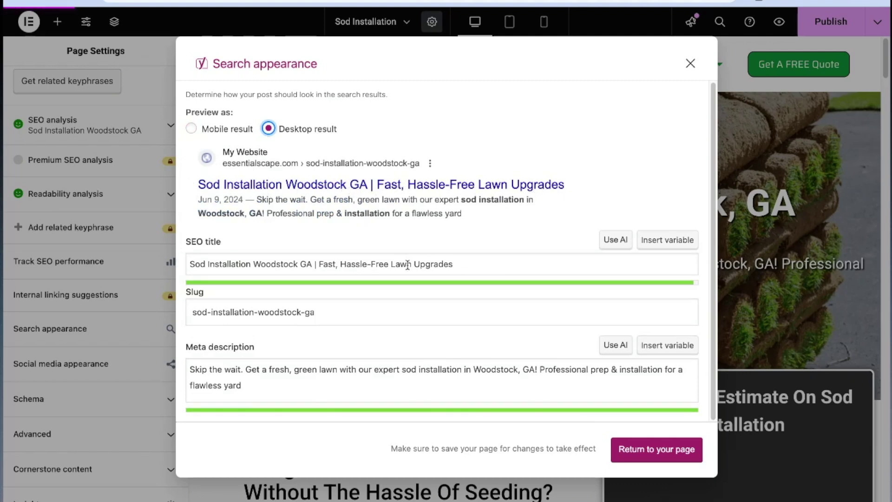
Highlight the slug "sod-installation-woodstock-ga" and the phrase "sod installation in Woodstock, GA!" in the meta description, and close the search appearance settings.
{"action": "left_click_drag", "start_coordinate": [343, 313], "coordinate": [207, 306]}
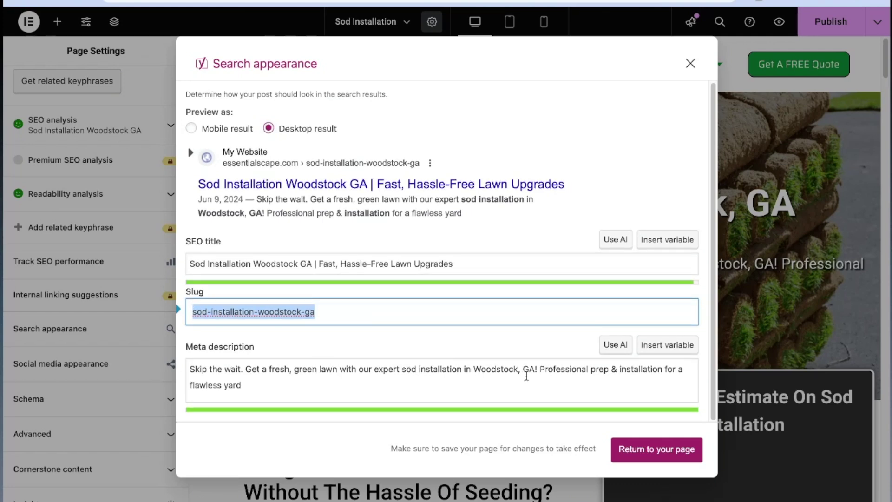
{"action": "left_click_drag", "start_coordinate": [536, 369], "coordinate": [405, 367]}
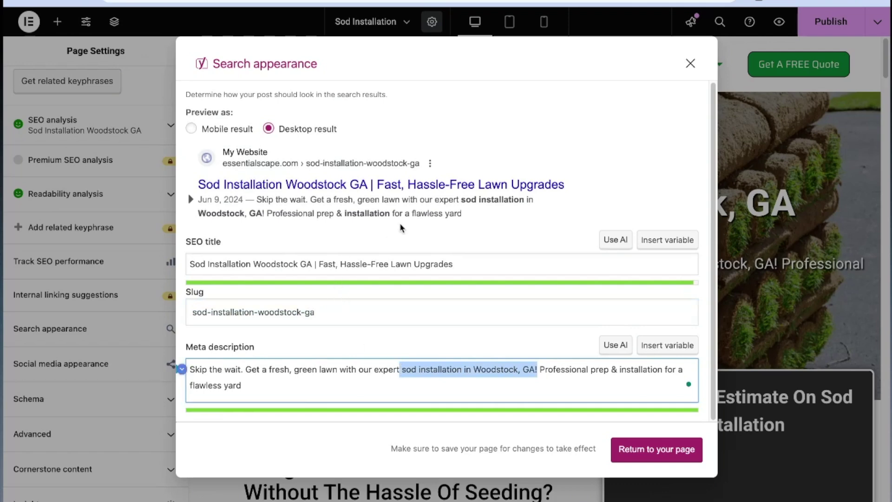
{"action": "left_click", "coordinate": [691, 64]}
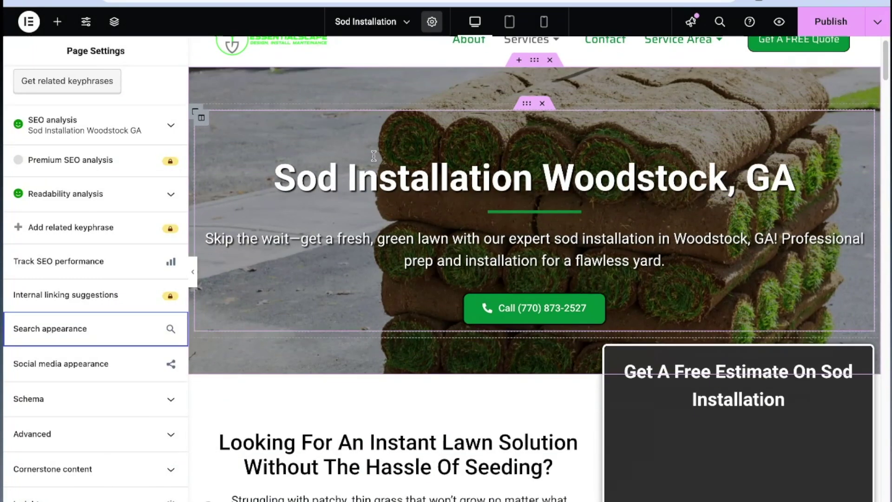
Show the heading settings of the main title and of the "Looking For An Instant Lawn Solution Without The Hassle Of Seeding?" heading.
{"action": "scroll", "coordinate": [370, 158], "scroll_direction": "down", "scroll_amount": 1}
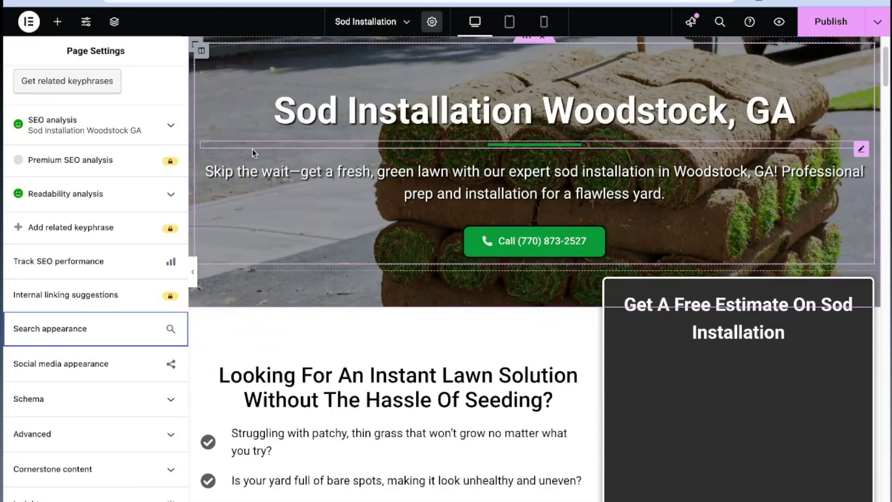
{"action": "left_click", "coordinate": [441, 110]}
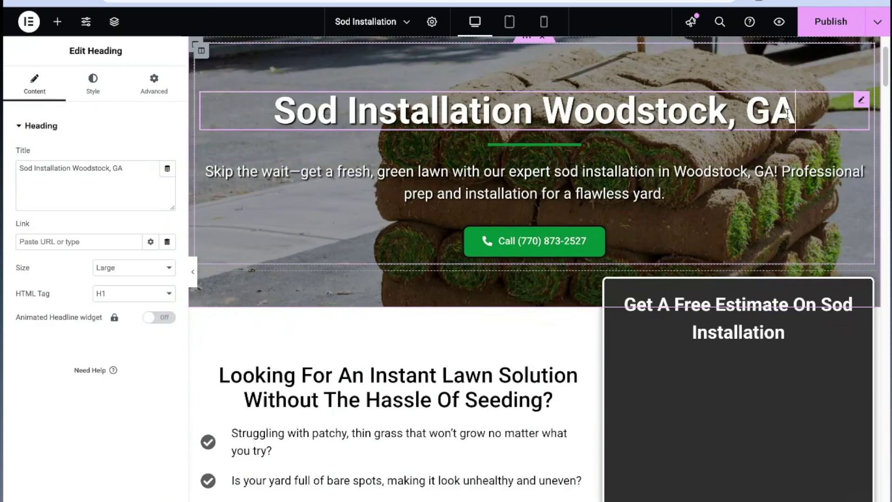
{"action": "scroll", "coordinate": [556, 195], "scroll_direction": "down", "scroll_amount": 2}
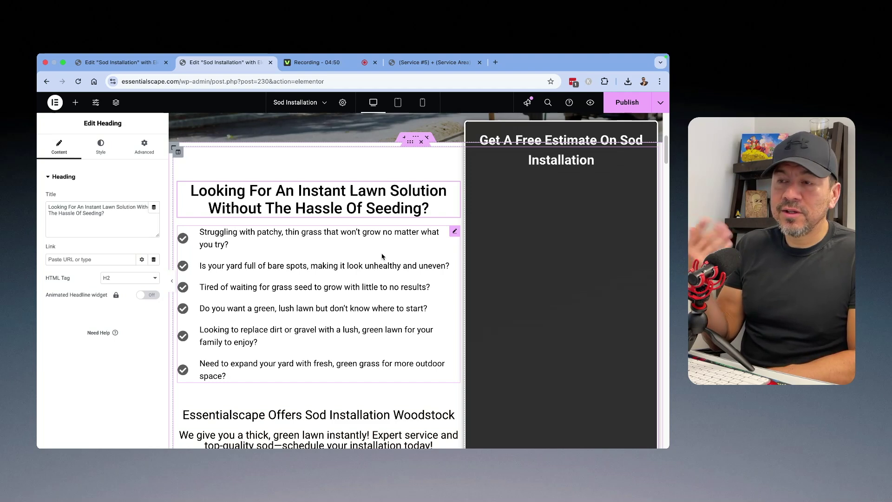
Review the Sod Installation page's service-plus-area headings and content sections, from the problem checklist through the free estimate form.
{"action": "scroll", "coordinate": [377, 256], "scroll_direction": "down", "scroll_amount": 7}
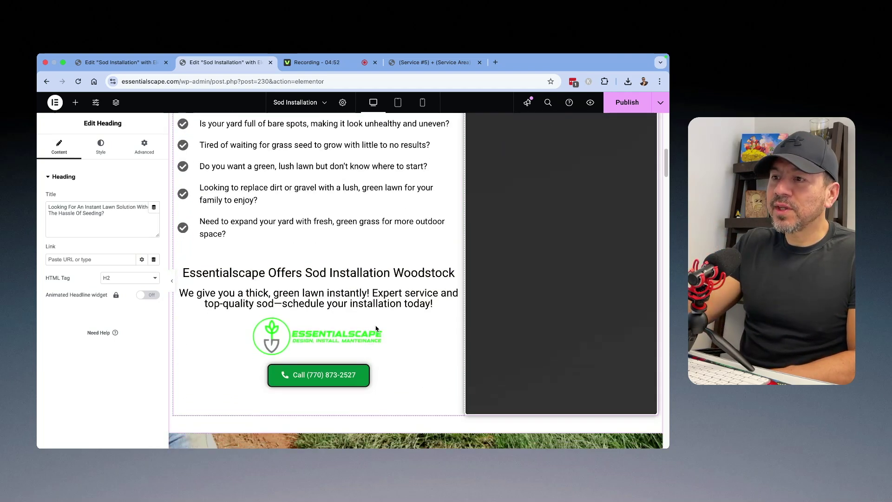
{"action": "scroll", "coordinate": [376, 194], "scroll_direction": "up", "scroll_amount": 2}
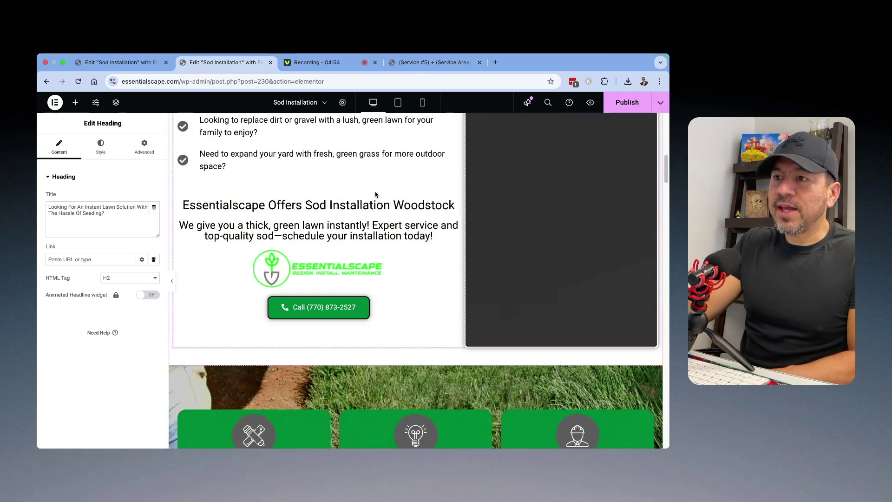
{"action": "scroll", "coordinate": [372, 241], "scroll_direction": "down", "scroll_amount": 7}
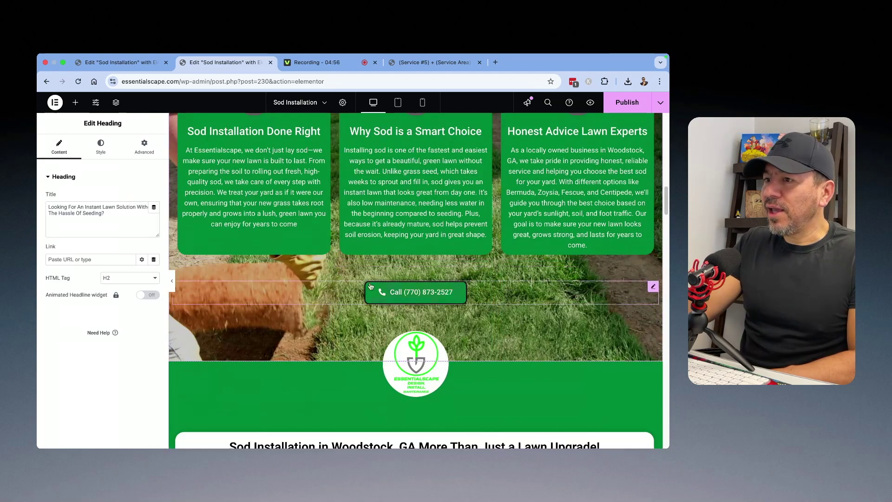
{"action": "scroll", "coordinate": [371, 286], "scroll_direction": "down", "scroll_amount": 5}
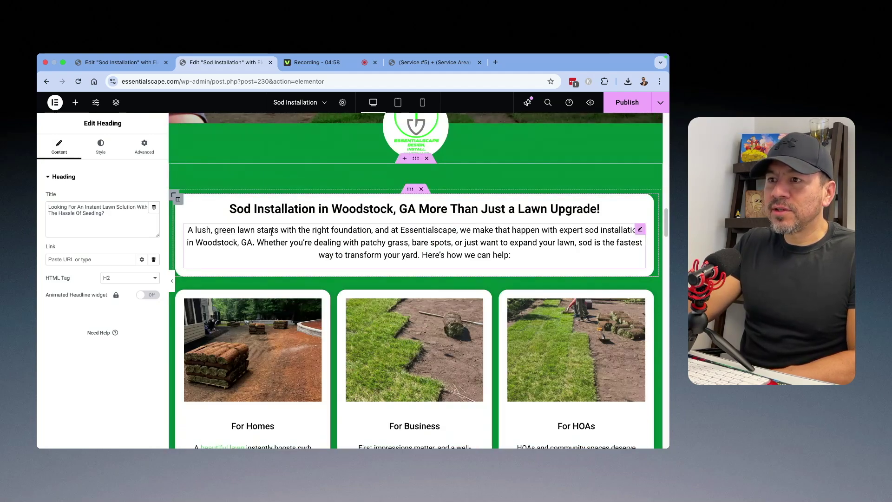
{"action": "scroll", "coordinate": [272, 232], "scroll_direction": "down", "scroll_amount": 5}
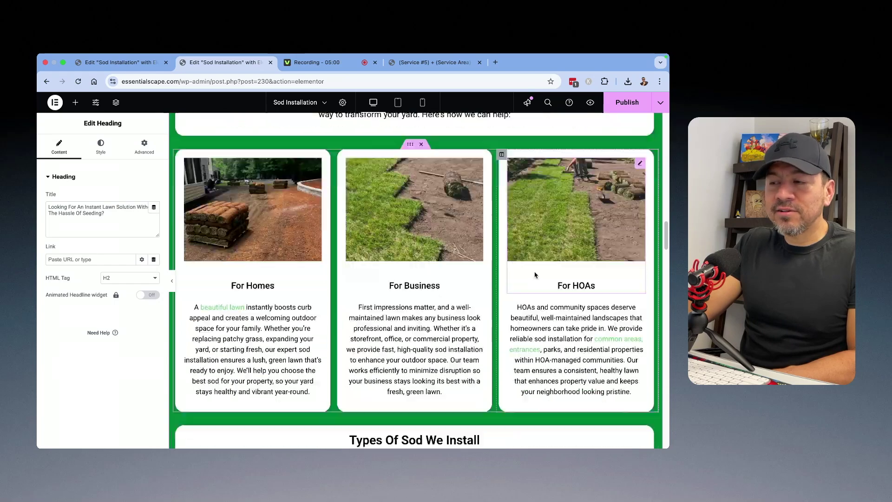
{"action": "scroll", "coordinate": [534, 275], "scroll_direction": "down", "scroll_amount": 8}
{"action": "scroll", "coordinate": [355, 262], "scroll_direction": "down", "scroll_amount": 4}
{"action": "scroll", "coordinate": [354, 263], "scroll_direction": "up", "scroll_amount": 2}
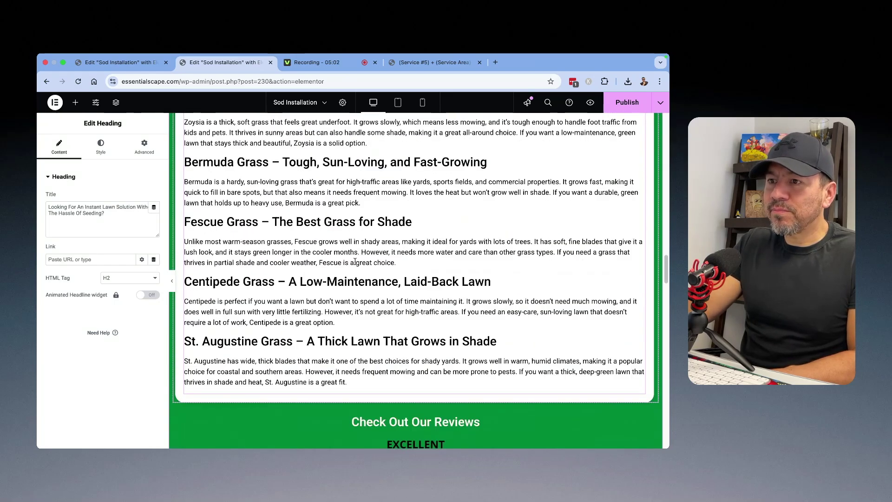
{"action": "scroll", "coordinate": [354, 262], "scroll_direction": "up", "scroll_amount": 10}
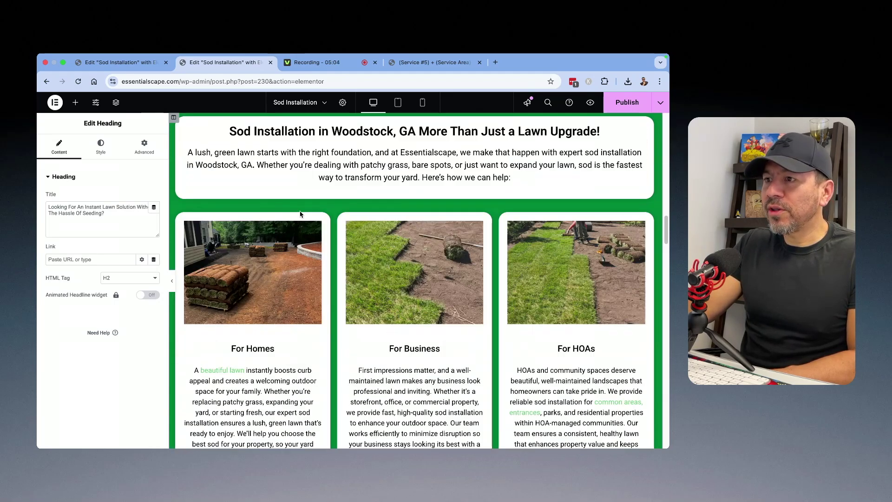
{"action": "scroll", "coordinate": [300, 215], "scroll_direction": "down", "scroll_amount": 15}
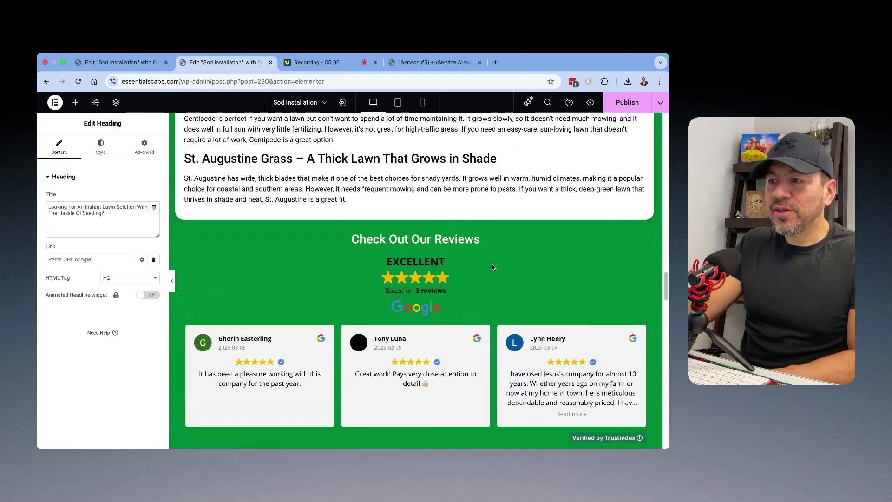
{"action": "scroll", "coordinate": [494, 267], "scroll_direction": "down", "scroll_amount": 10}
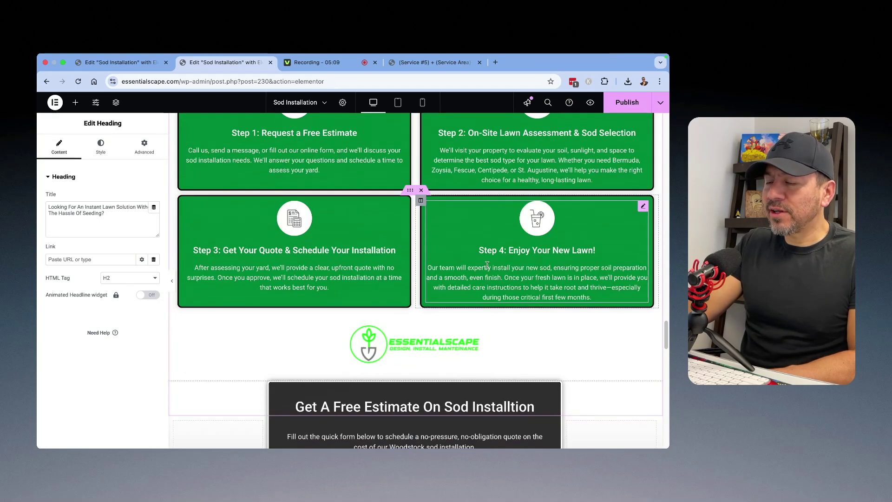
{"action": "scroll", "coordinate": [437, 252], "scroll_direction": "down", "scroll_amount": 15}
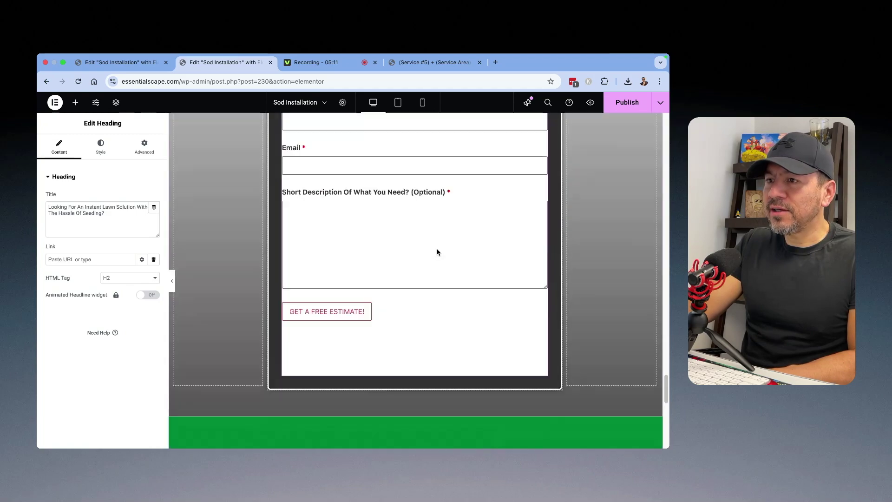
Return to the start of the page and show its Yoast SEO options again.
{"action": "scroll", "coordinate": [413, 328], "scroll_direction": "up", "scroll_amount": 20}
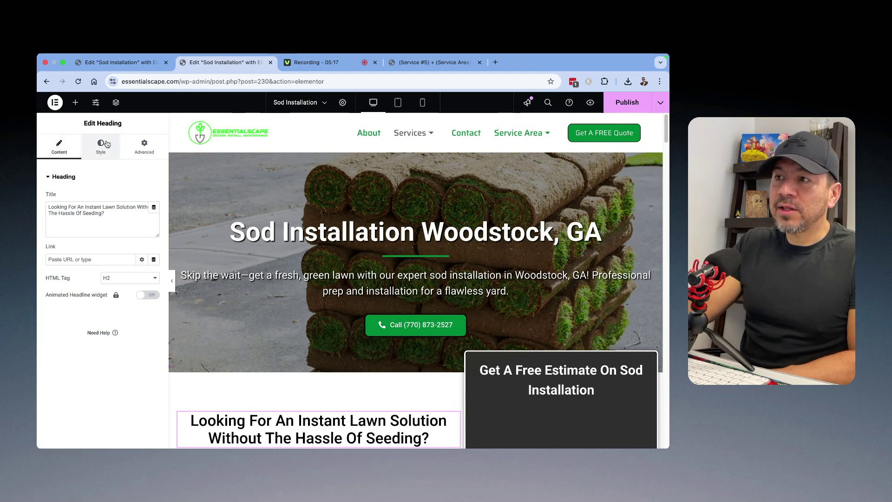
{"action": "left_click", "coordinate": [342, 103]}
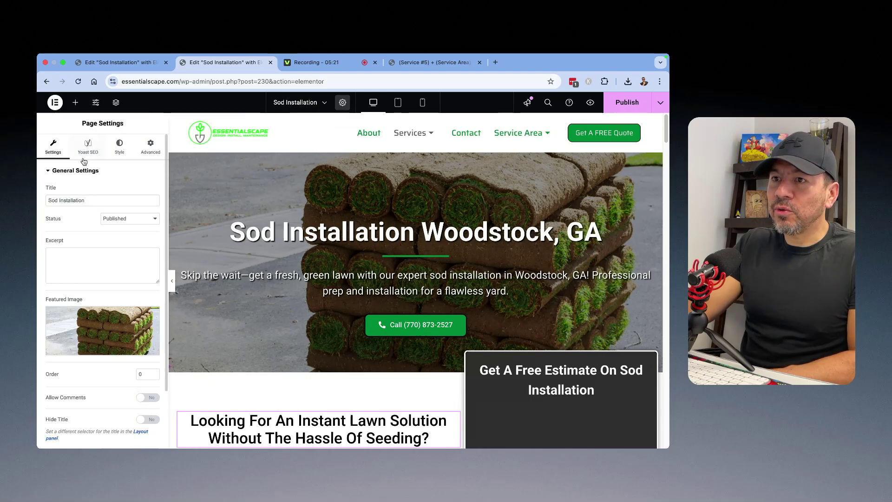
{"action": "left_click", "coordinate": [88, 143]}
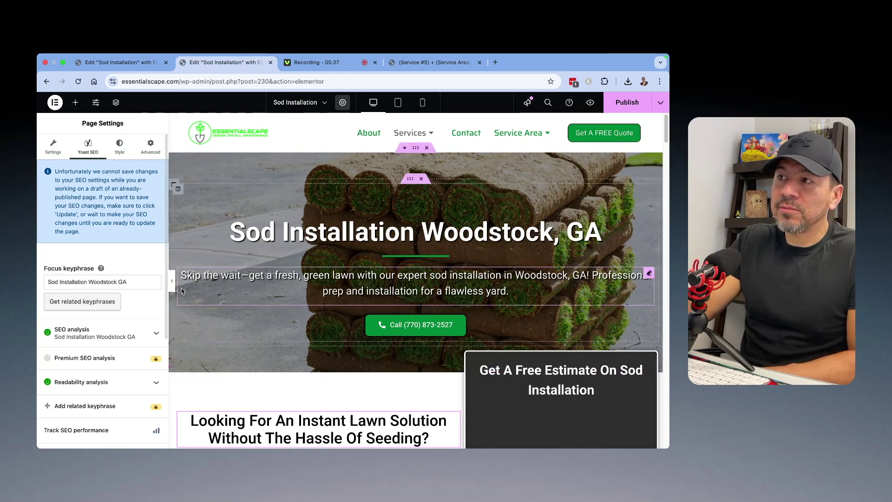
Revert the main heading to "Sod Installation" without the location, and review the page's headings through the "Types Of Sod We Install" section.
{"action": "key", "text": "ctrl+z"}
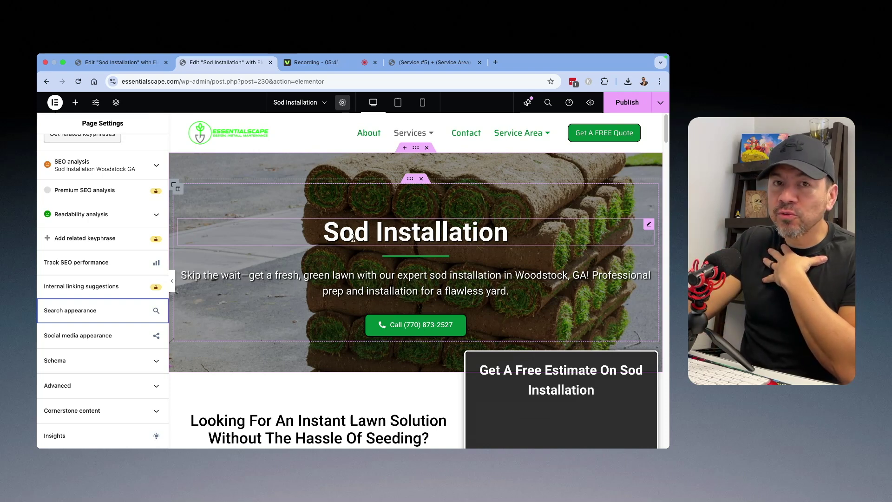
{"action": "scroll", "coordinate": [415, 242], "scroll_direction": "down", "scroll_amount": 10}
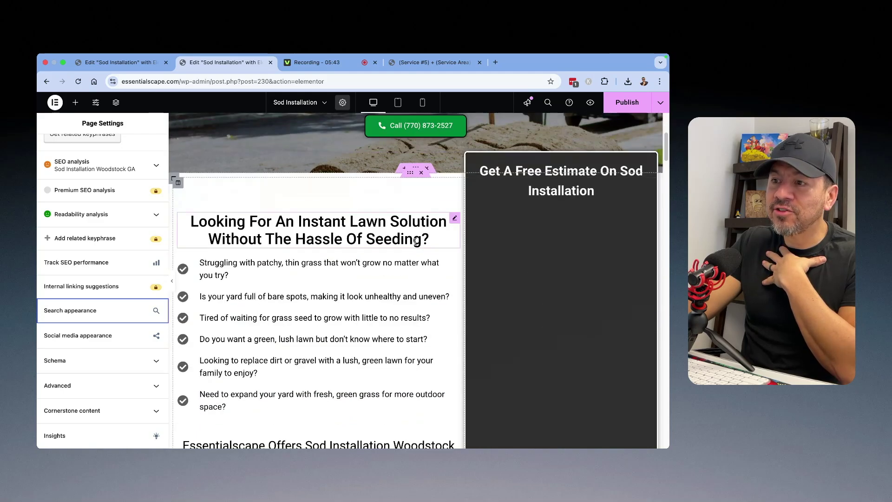
{"action": "scroll", "coordinate": [415, 242], "scroll_direction": "down", "scroll_amount": 10}
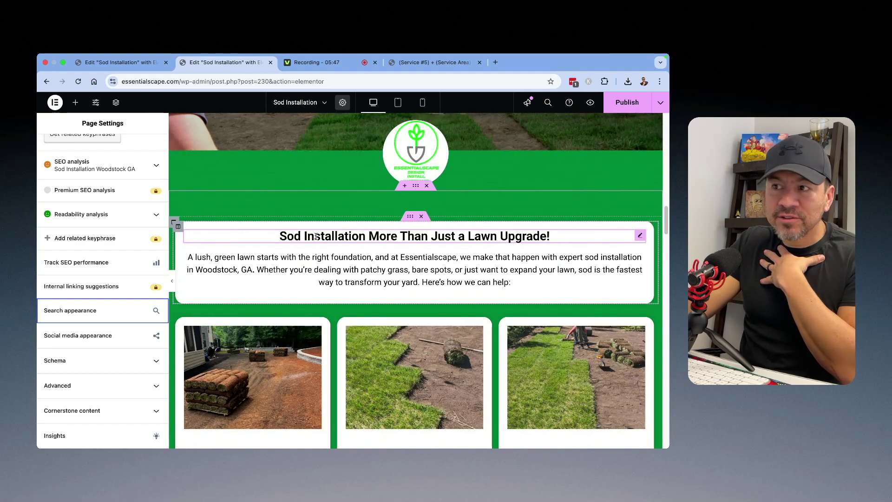
{"action": "scroll", "coordinate": [381, 248], "scroll_direction": "down", "scroll_amount": 10}
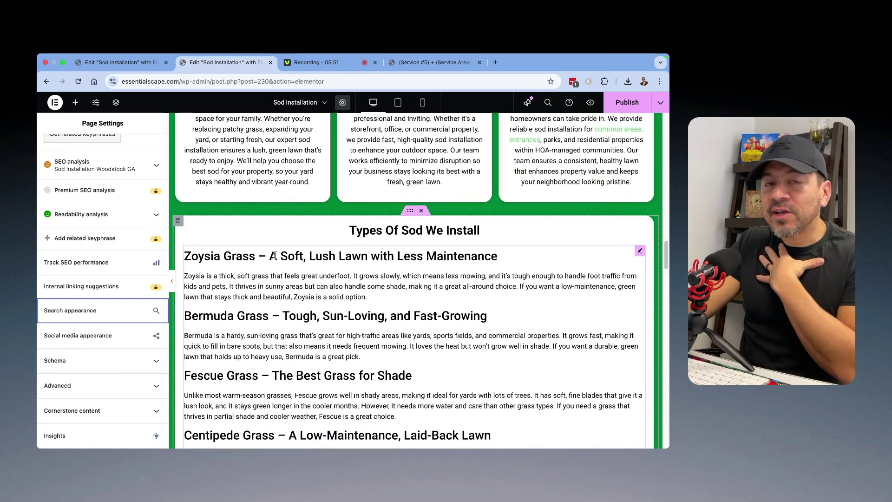
{"action": "scroll", "coordinate": [274, 255], "scroll_direction": "down", "scroll_amount": 3}
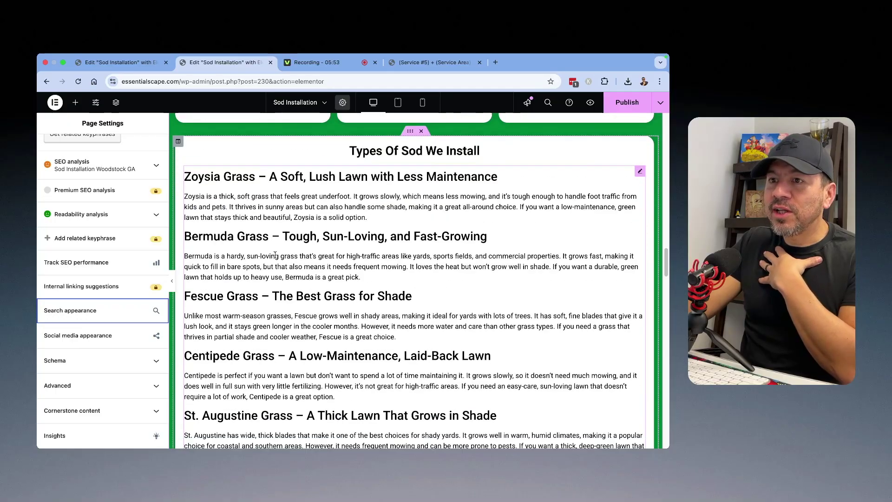
Expand the SEO analysis for the focus keyphrase "Sod Installation Woodstock GA" and examine the listed problems.
{"action": "scroll", "coordinate": [97, 153], "scroll_direction": "up", "scroll_amount": 1}
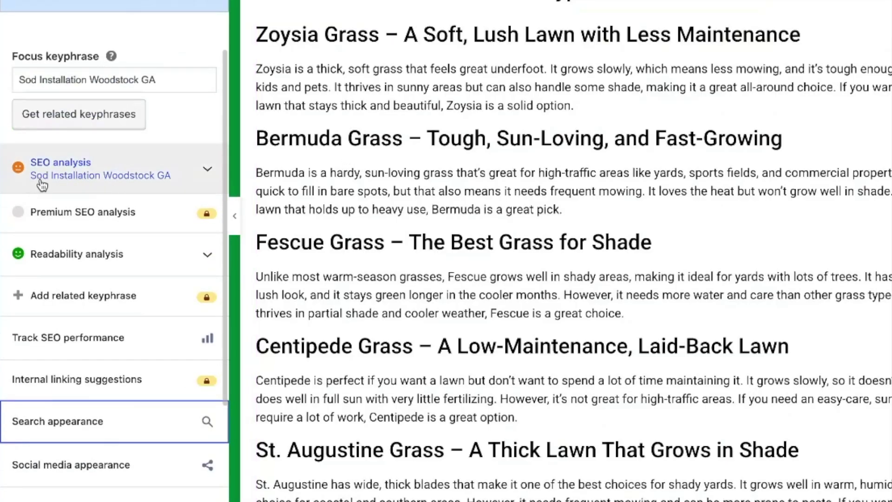
{"action": "left_click", "coordinate": [208, 173]}
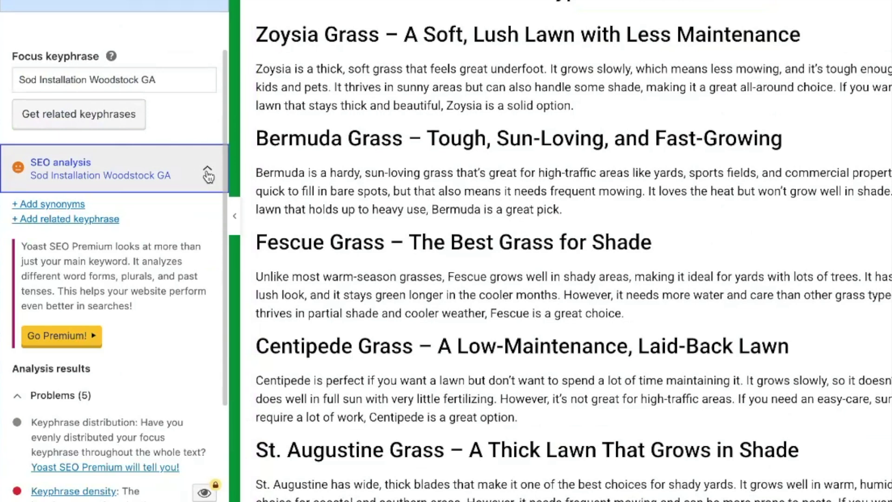
{"action": "scroll", "coordinate": [168, 211], "scroll_direction": "down", "scroll_amount": 5}
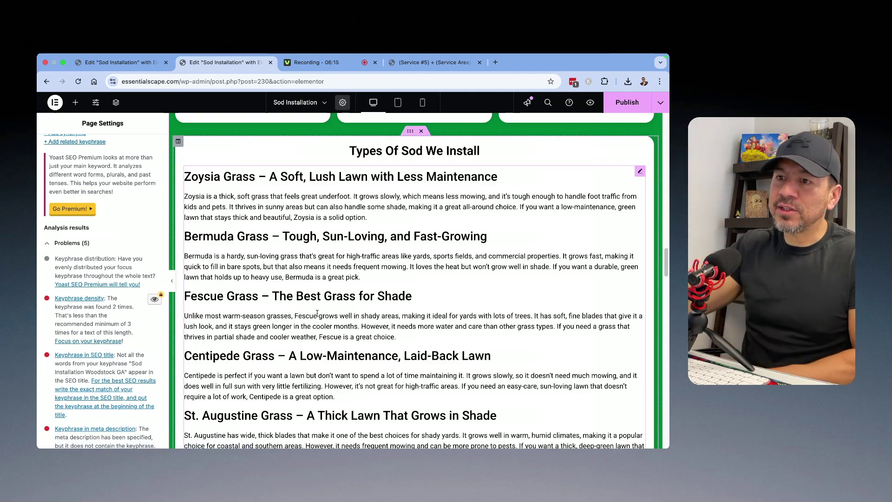
Compare the page's headings and text with the keyphrase density and SEO title problems, ending at the main heading.
{"action": "scroll", "coordinate": [317, 314], "scroll_direction": "up", "scroll_amount": 15}
{"action": "scroll", "coordinate": [334, 246], "scroll_direction": "down", "scroll_amount": 4}
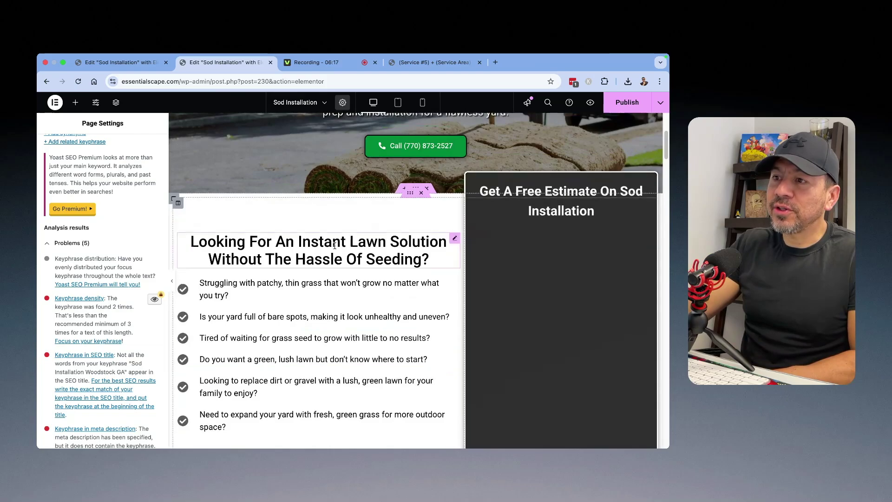
{"action": "scroll", "coordinate": [335, 246], "scroll_direction": "down", "scroll_amount": 10}
{"action": "scroll", "coordinate": [103, 311], "scroll_direction": "down", "scroll_amount": 1}
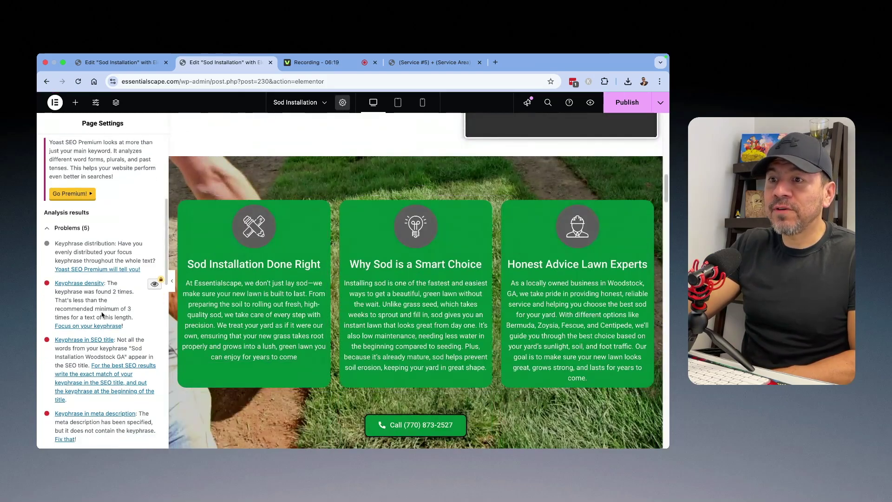
{"action": "scroll", "coordinate": [102, 314], "scroll_direction": "down", "scroll_amount": 3}
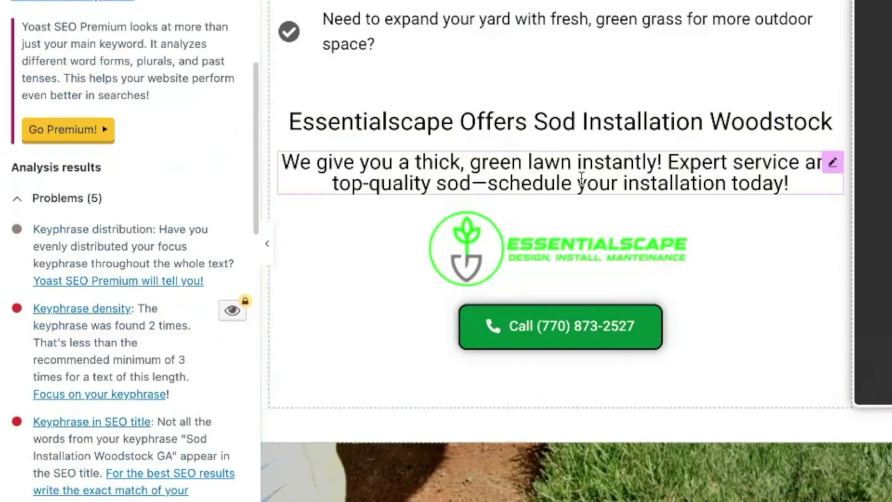
{"action": "scroll", "coordinate": [545, 244], "scroll_direction": "up", "scroll_amount": 10}
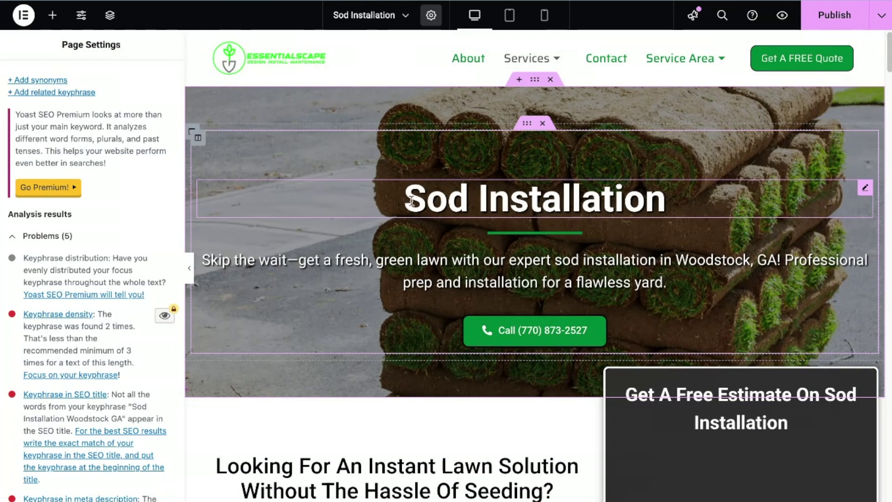
Examine the keyphrase problems for the SEO title and meta description, and check both texts in the Yoast search appearance settings.
{"action": "scroll", "coordinate": [666, 201], "scroll_direction": "down", "scroll_amount": 4}
{"action": "scroll", "coordinate": [50, 266], "scroll_direction": "down", "scroll_amount": 5}
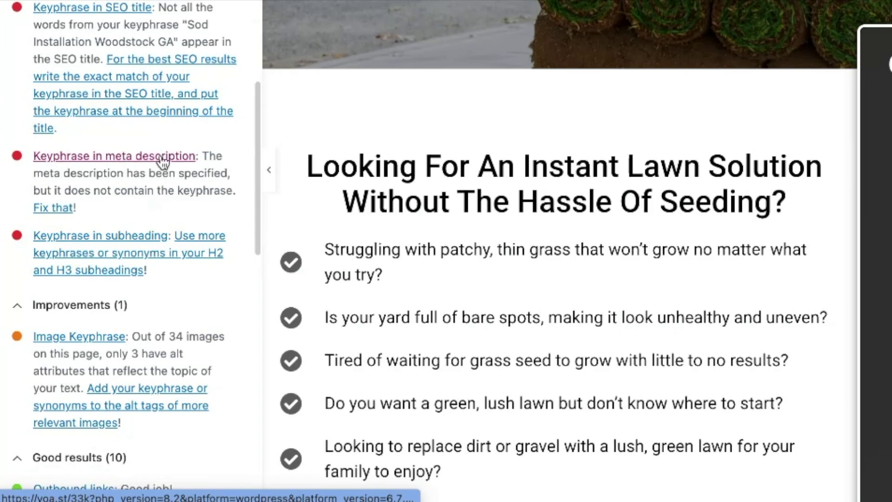
{"action": "scroll", "coordinate": [130, 168], "scroll_direction": "up", "scroll_amount": 10}
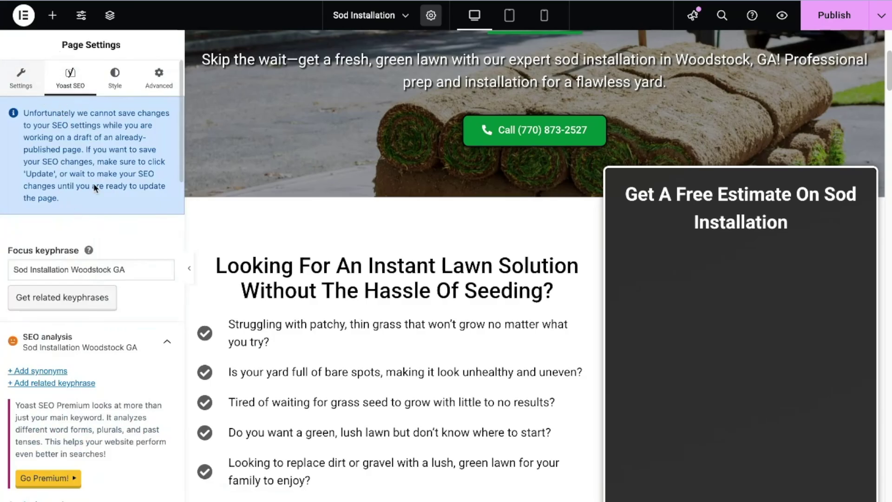
{"action": "scroll", "coordinate": [95, 186], "scroll_direction": "down", "scroll_amount": 15}
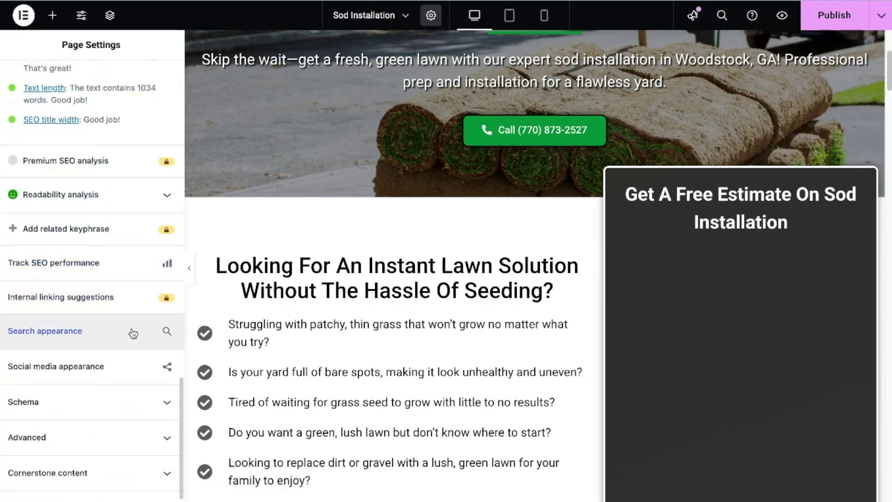
{"action": "left_click", "coordinate": [133, 332]}
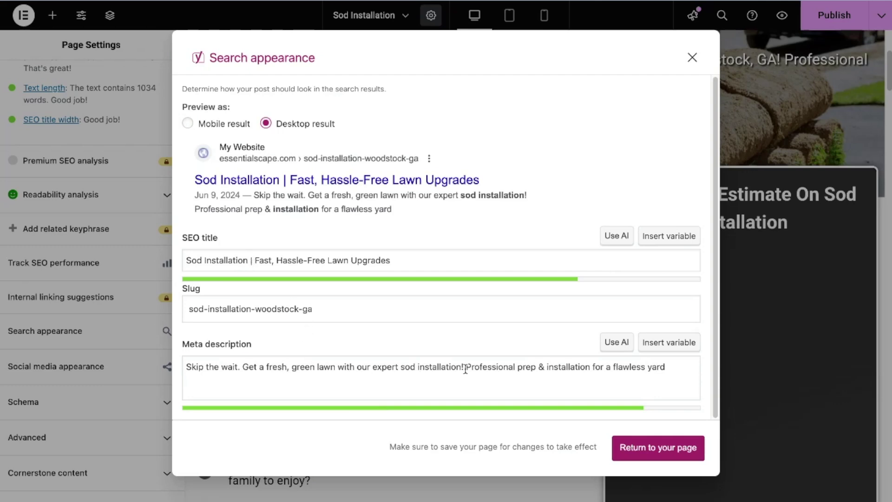
{"action": "left_click", "coordinate": [693, 58]}
Compare the keyphrase in subheading problem with the page's subheadings, down to "Sod Installation More Than Just a Lawn Upgrade!".
{"action": "scroll", "coordinate": [133, 190], "scroll_direction": "up", "scroll_amount": 10}
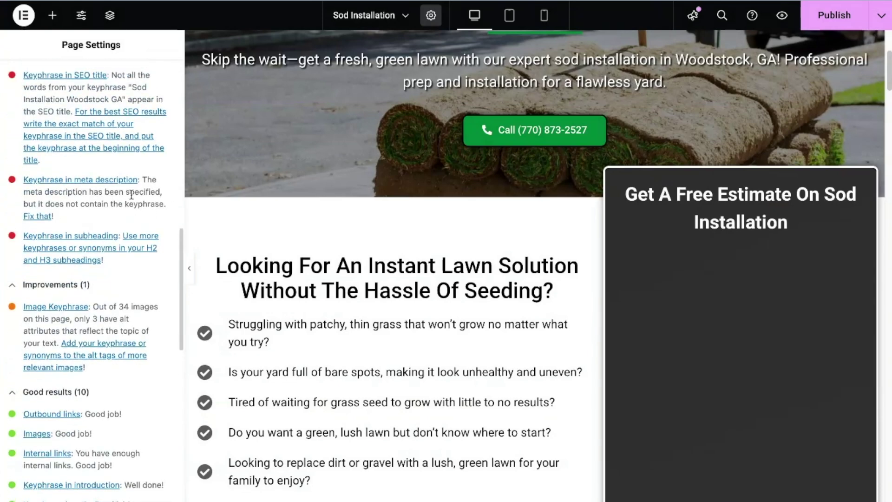
{"action": "scroll", "coordinate": [131, 194], "scroll_direction": "up", "scroll_amount": 2}
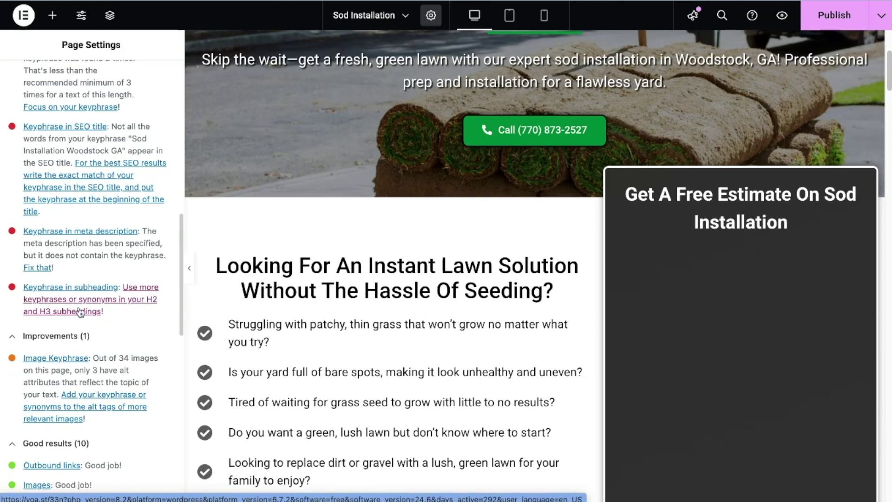
{"action": "scroll", "coordinate": [404, 272], "scroll_direction": "down", "scroll_amount": 10}
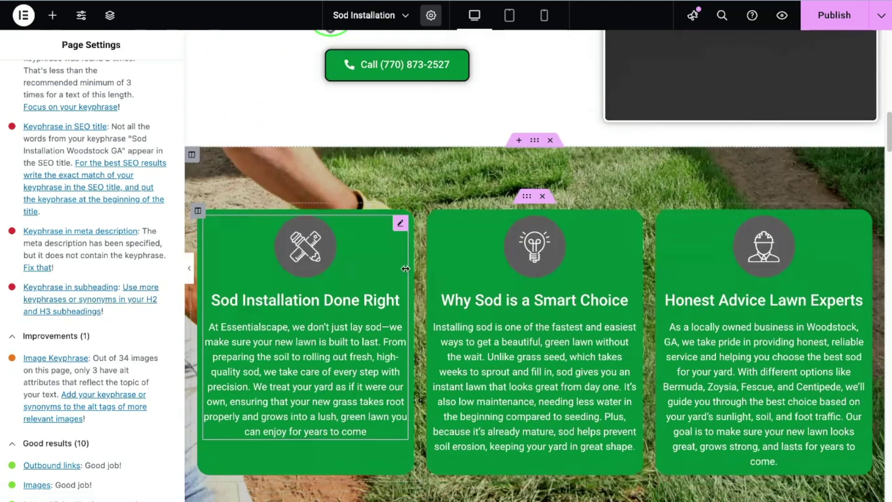
{"action": "scroll", "coordinate": [404, 272], "scroll_direction": "down", "scroll_amount": 8}
{"action": "scroll", "coordinate": [497, 152], "scroll_direction": "up", "scroll_amount": 1}
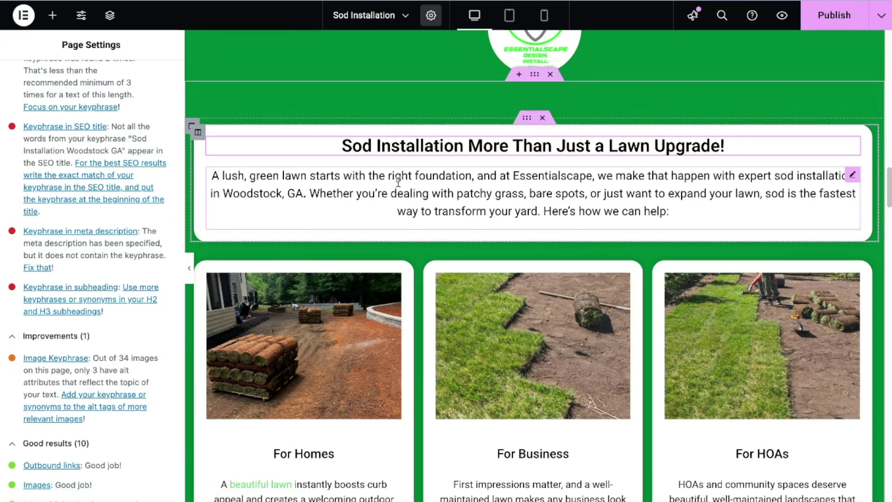
{"action": "scroll", "coordinate": [404, 188], "scroll_direction": "down", "scroll_amount": 2}
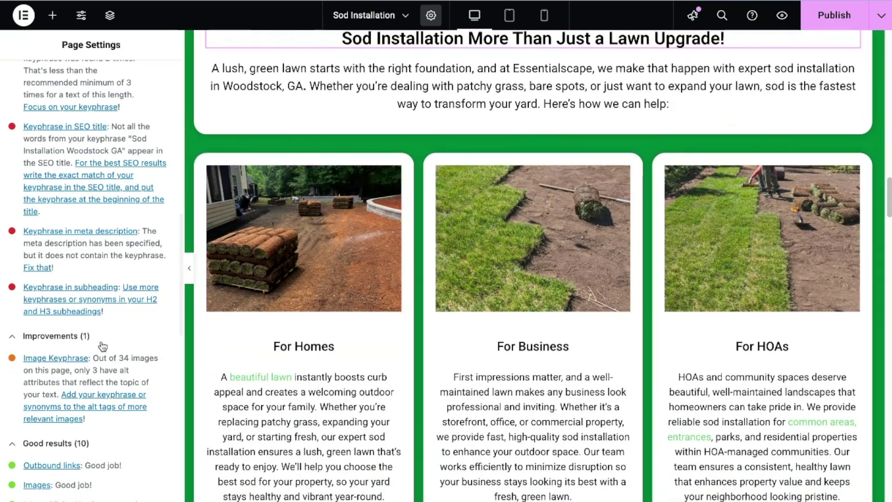
Read the Image Keyphrase improvement and check the alt text of the "For Homes" image in the media library, leaving it unchanged.
{"action": "scroll", "coordinate": [85, 347], "scroll_direction": "down", "scroll_amount": 2}
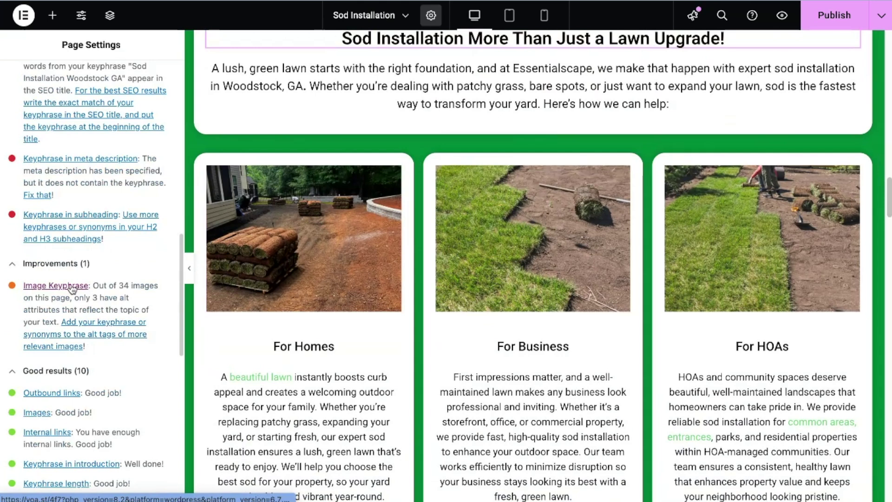
{"action": "left_click", "coordinate": [334, 232]}
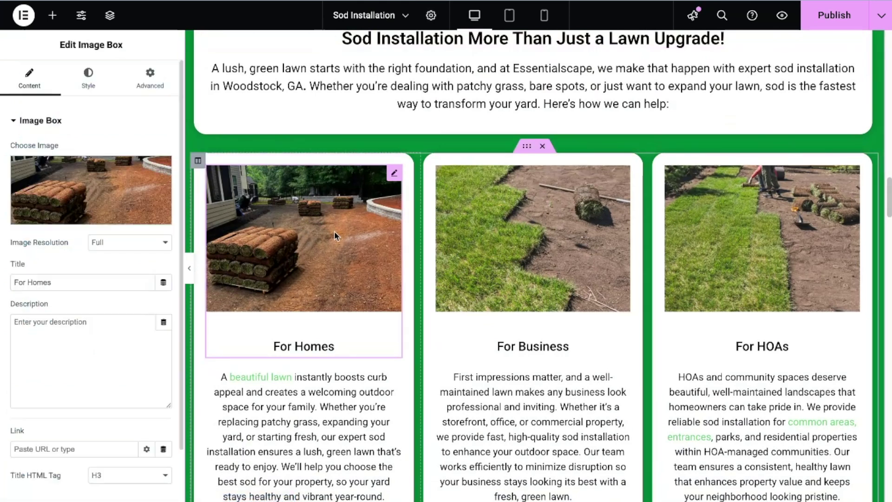
{"action": "left_click", "coordinate": [106, 201]}
{"action": "left_click_drag", "start_coordinate": [830, 206], "coordinate": [770, 197]}
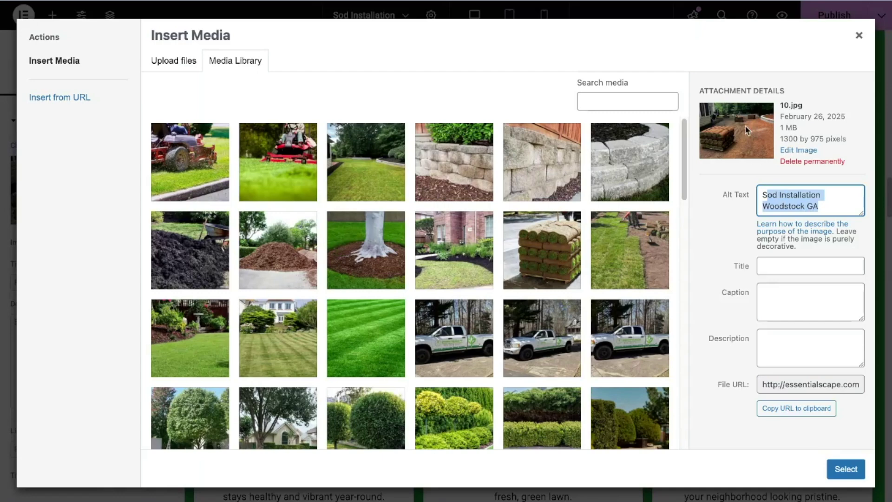
{"action": "left_click", "coordinate": [855, 40]}
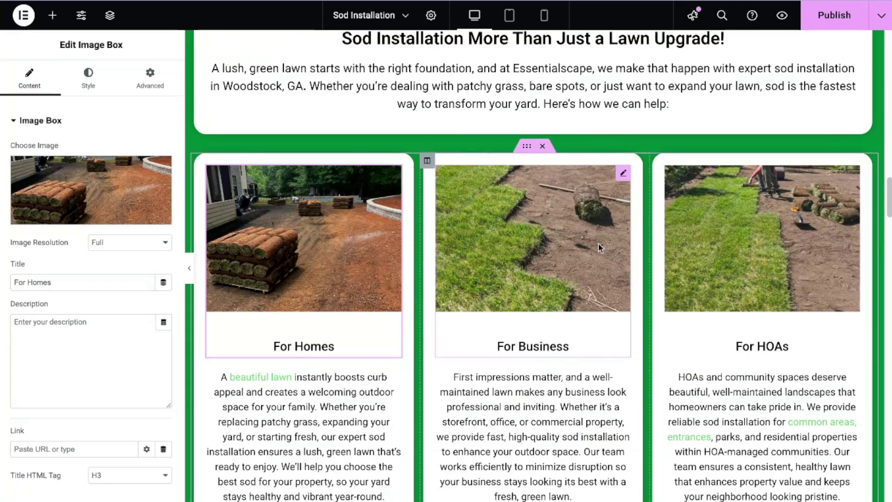
Review the page content from the homes, business and HOA cards through the grass type descriptions.
{"action": "scroll", "coordinate": [602, 251], "scroll_direction": "up", "scroll_amount": 3}
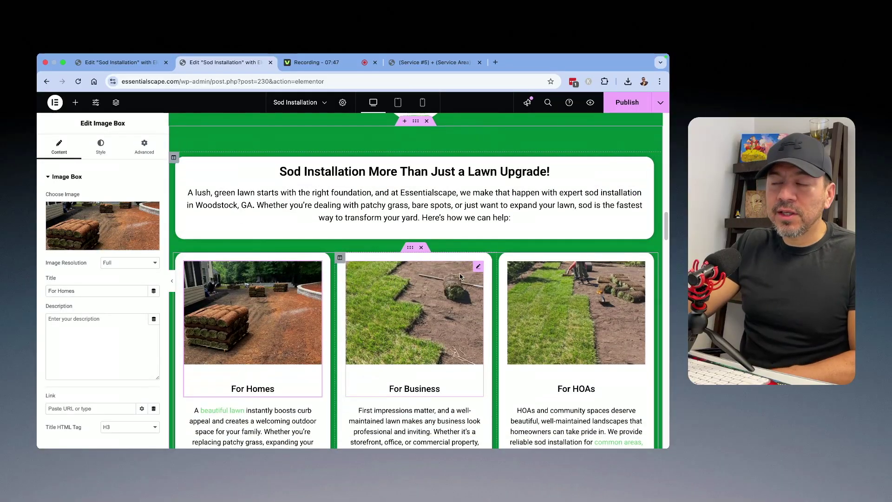
{"action": "scroll", "coordinate": [460, 277], "scroll_direction": "down", "scroll_amount": 4}
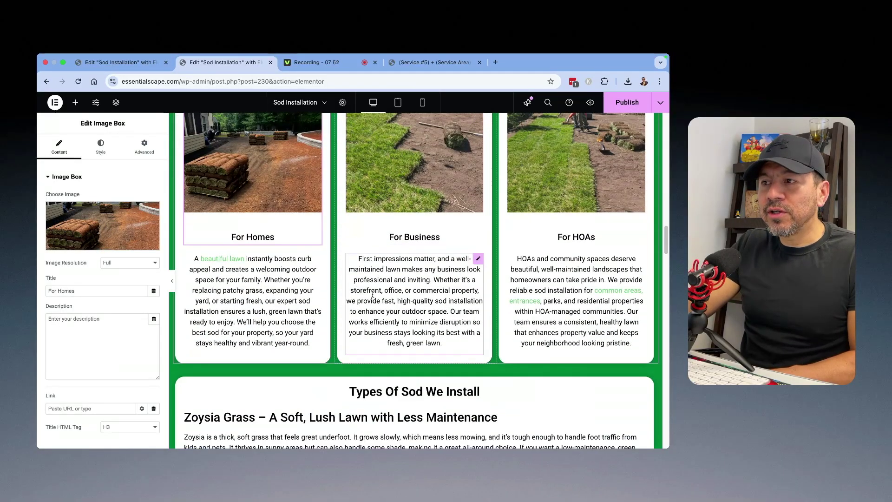
{"action": "scroll", "coordinate": [373, 294], "scroll_direction": "down", "scroll_amount": 2}
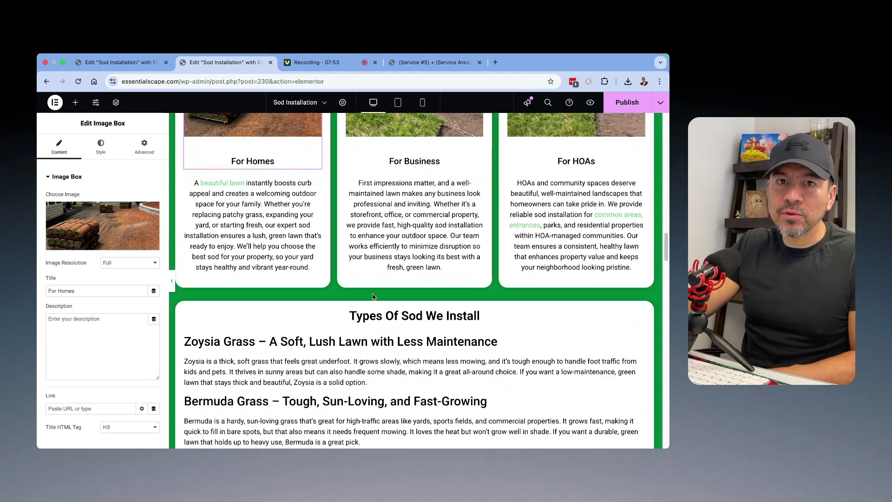
{"action": "scroll", "coordinate": [378, 296], "scroll_direction": "down", "scroll_amount": 7}
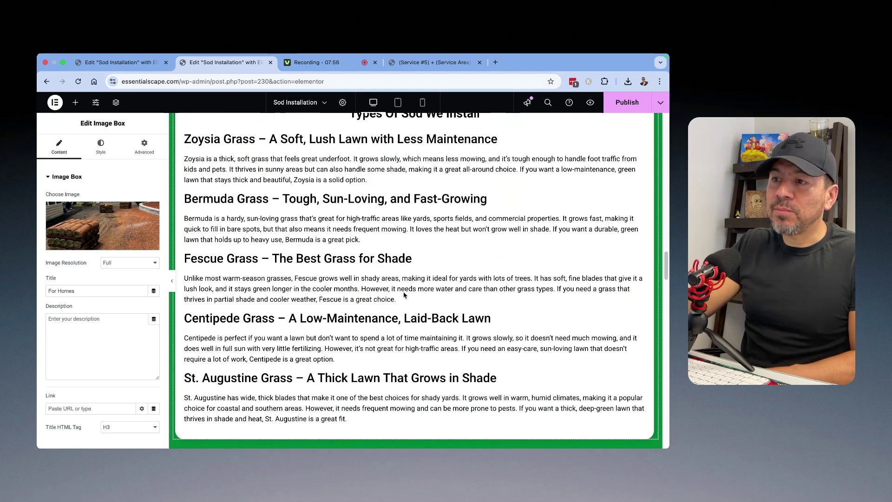
{"action": "scroll", "coordinate": [404, 292], "scroll_direction": "up", "scroll_amount": 20}
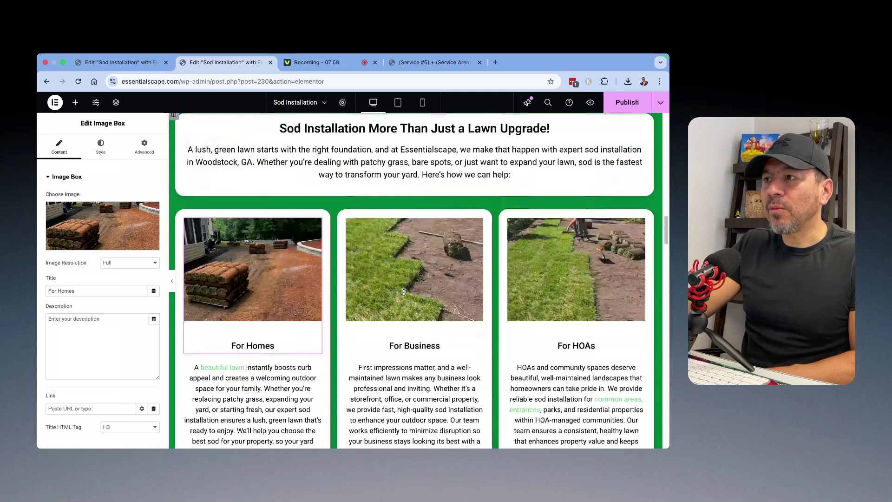
Close this editor copy and, in the remaining Sod Installation editor, compare the Yoast focus keyphrase with the page's headings.
{"action": "key", "text": "super+w"}
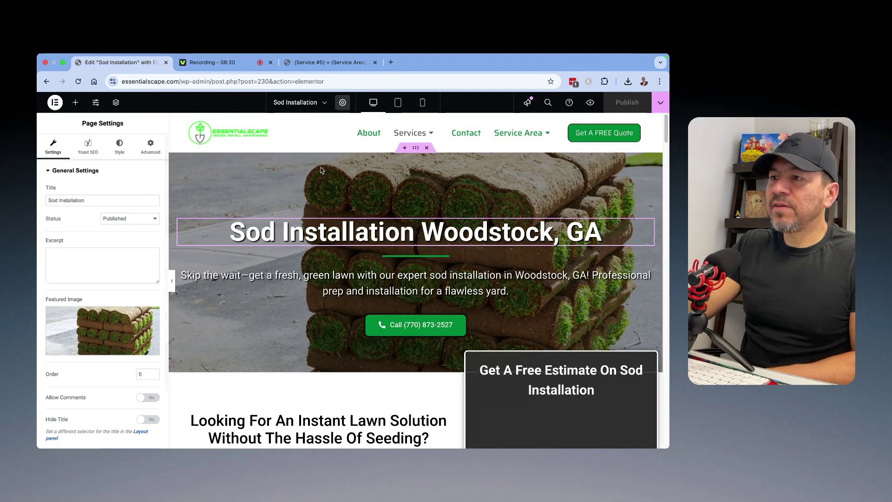
{"action": "left_click", "coordinate": [87, 147]}
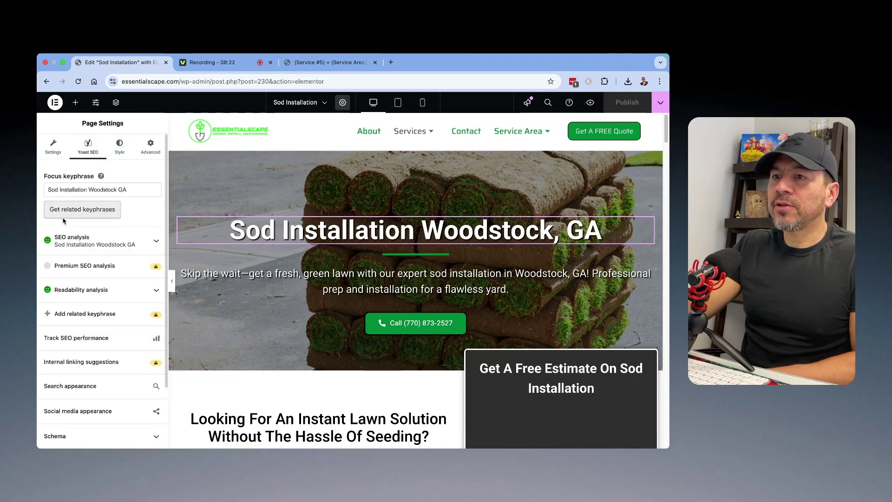
{"action": "left_click_drag", "start_coordinate": [137, 190], "coordinate": [53, 186]}
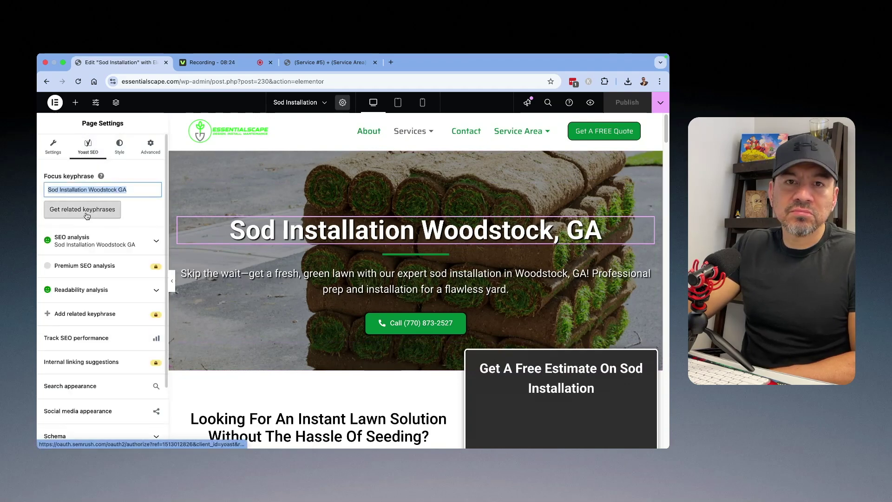
{"action": "scroll", "coordinate": [346, 247], "scroll_direction": "down", "scroll_amount": 15}
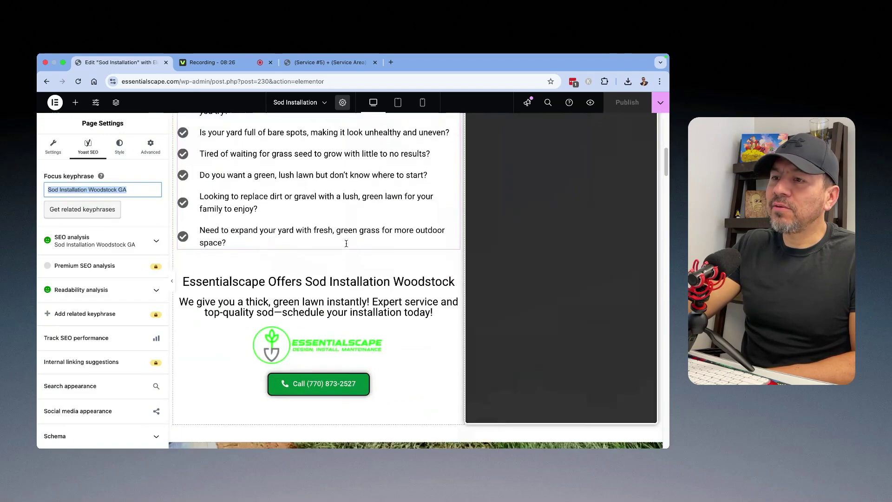
{"action": "scroll", "coordinate": [349, 245], "scroll_direction": "down", "scroll_amount": 10}
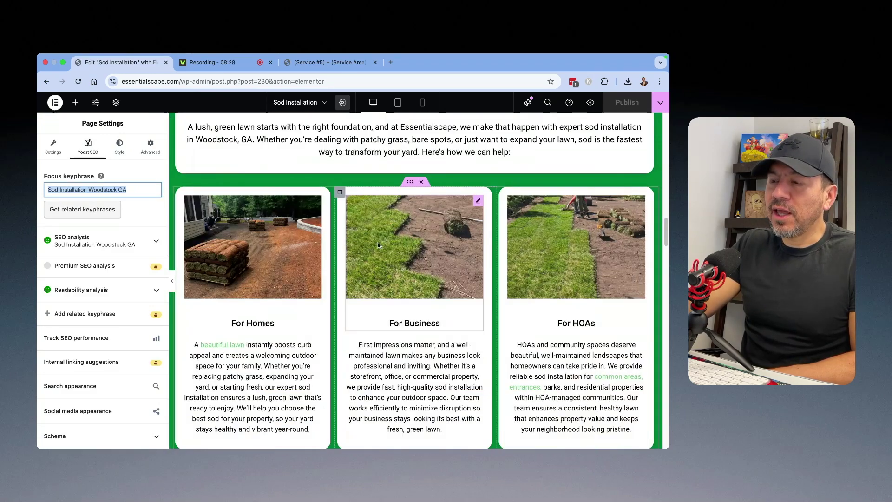
{"action": "scroll", "coordinate": [385, 238], "scroll_direction": "up", "scroll_amount": 20}
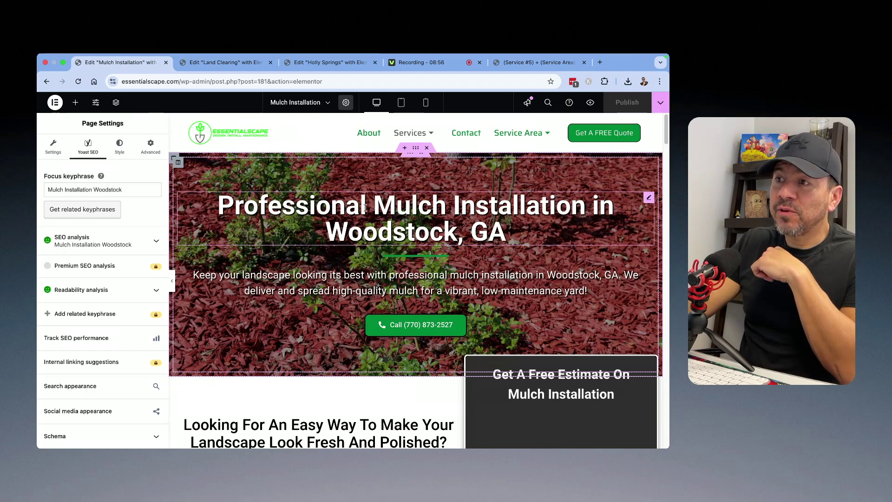
Compare the Mulch Installation page's headings and text with its focus keyphrase "Mulch Installation Woodstock".
{"action": "scroll", "coordinate": [392, 224], "scroll_direction": "down", "scroll_amount": 5}
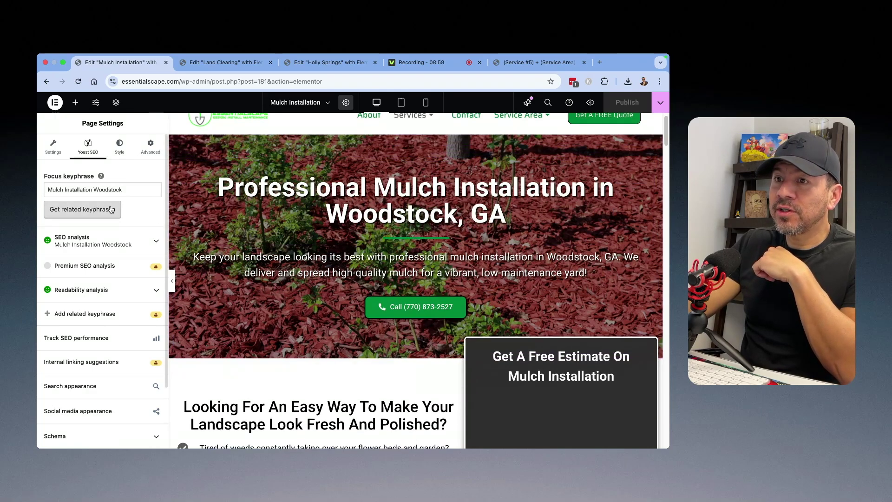
{"action": "scroll", "coordinate": [342, 245], "scroll_direction": "down", "scroll_amount": 4}
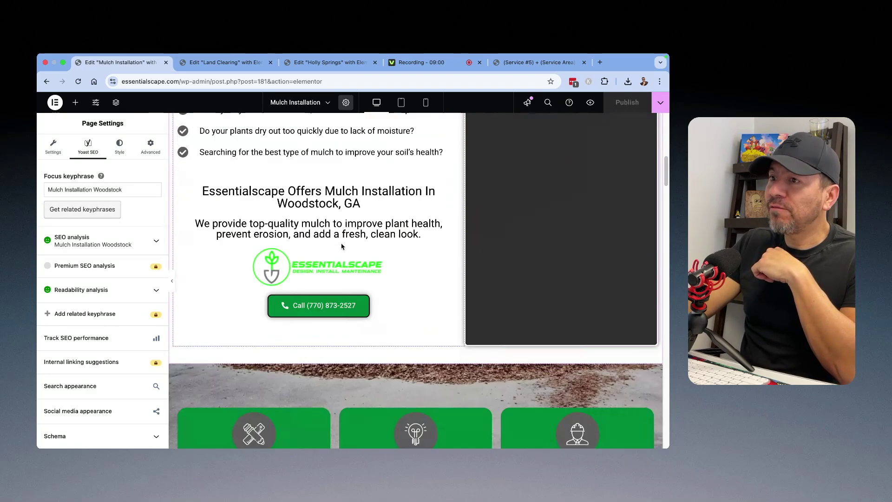
{"action": "scroll", "coordinate": [342, 246], "scroll_direction": "down", "scroll_amount": 4}
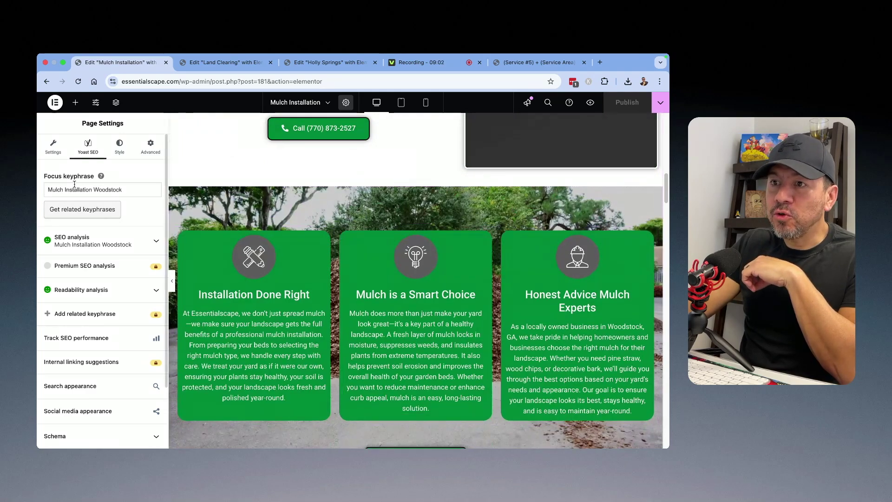
{"action": "scroll", "coordinate": [143, 197], "scroll_direction": "down", "scroll_amount": 2}
{"action": "scroll", "coordinate": [335, 241], "scroll_direction": "down", "scroll_amount": 7}
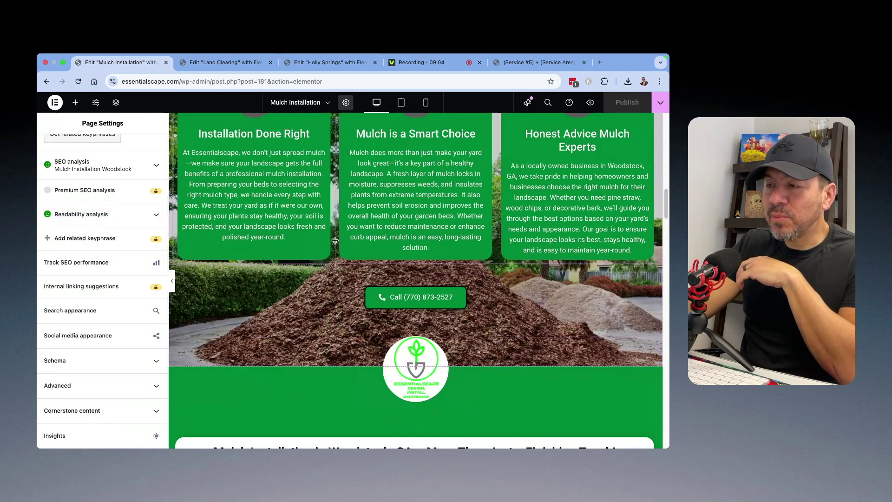
{"action": "scroll", "coordinate": [335, 241], "scroll_direction": "down", "scroll_amount": 5}
Switch to the Land Clearing page and compare its headings, service steps and estimate form text with the keyphrase "Land Clearing Woodstock GA".
{"action": "left_click", "coordinate": [223, 62]}
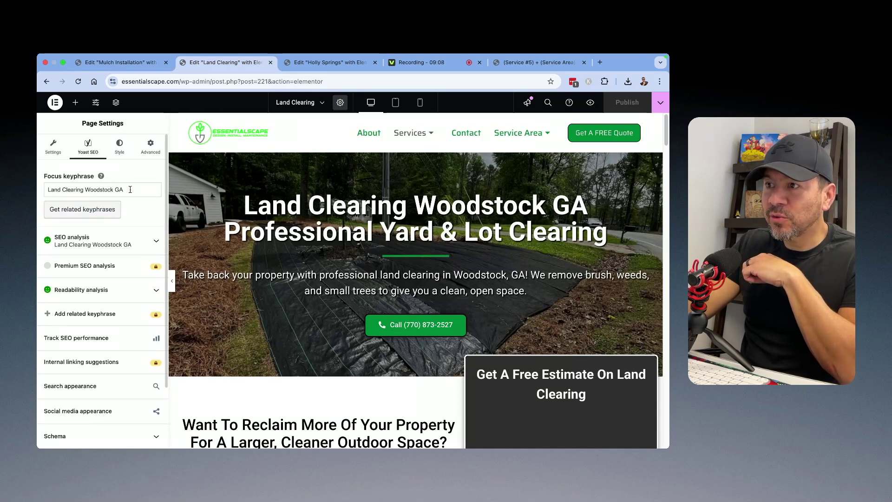
{"action": "scroll", "coordinate": [326, 232], "scroll_direction": "down", "scroll_amount": 6}
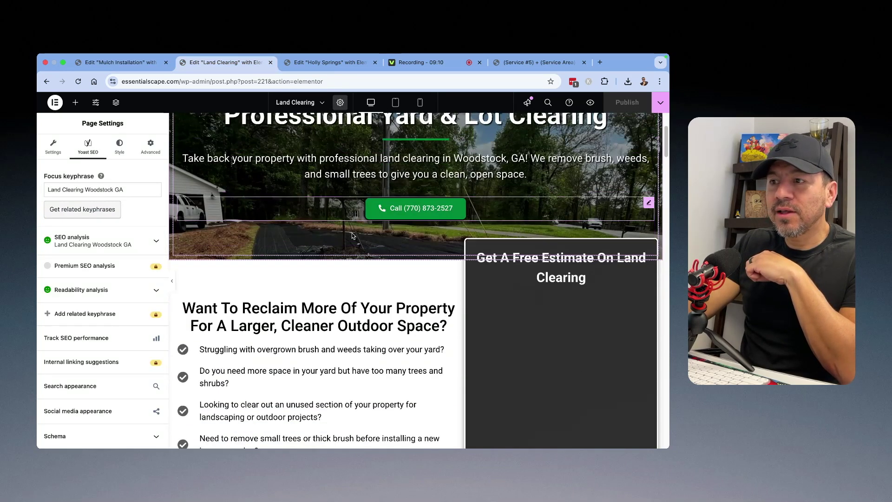
{"action": "scroll", "coordinate": [351, 232], "scroll_direction": "down", "scroll_amount": 2}
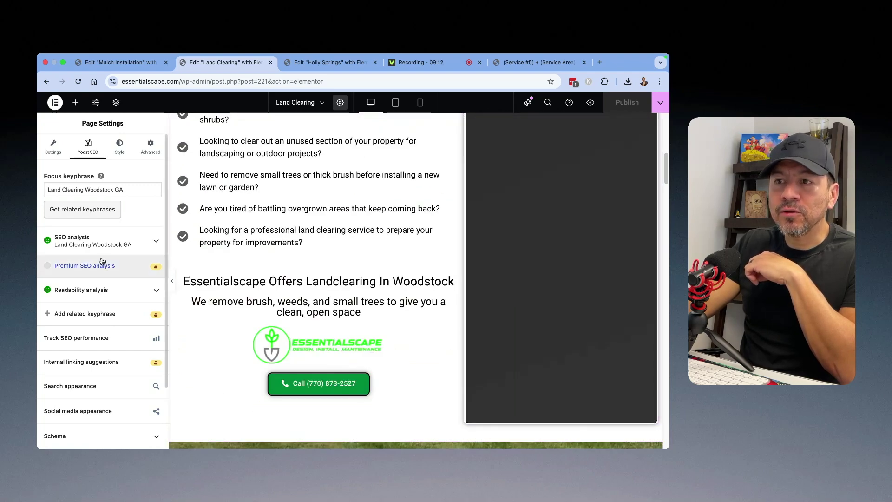
{"action": "scroll", "coordinate": [345, 240], "scroll_direction": "down", "scroll_amount": 7}
{"action": "scroll", "coordinate": [344, 240], "scroll_direction": "down", "scroll_amount": 13}
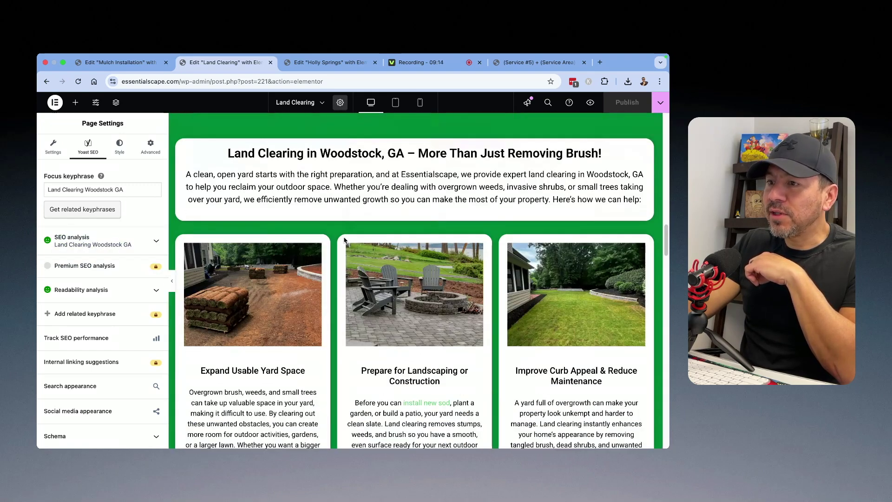
{"action": "scroll", "coordinate": [344, 238], "scroll_direction": "down", "scroll_amount": 1}
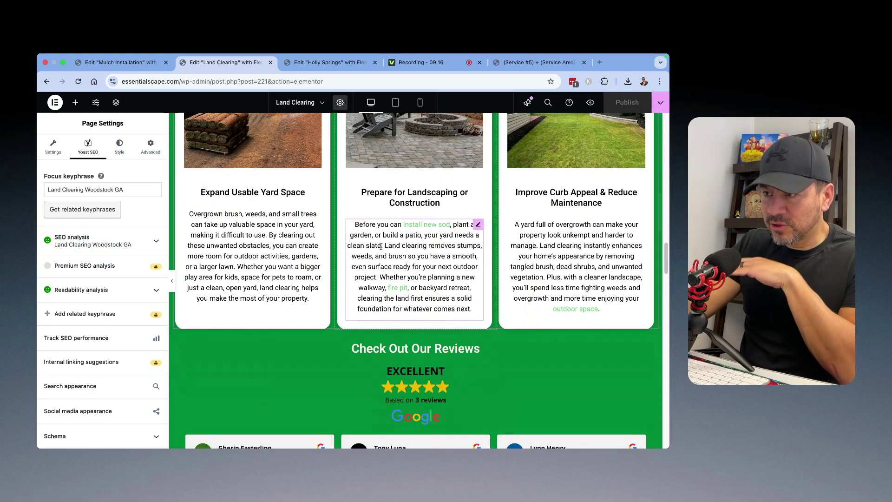
{"action": "scroll", "coordinate": [380, 246], "scroll_direction": "down", "scroll_amount": 15}
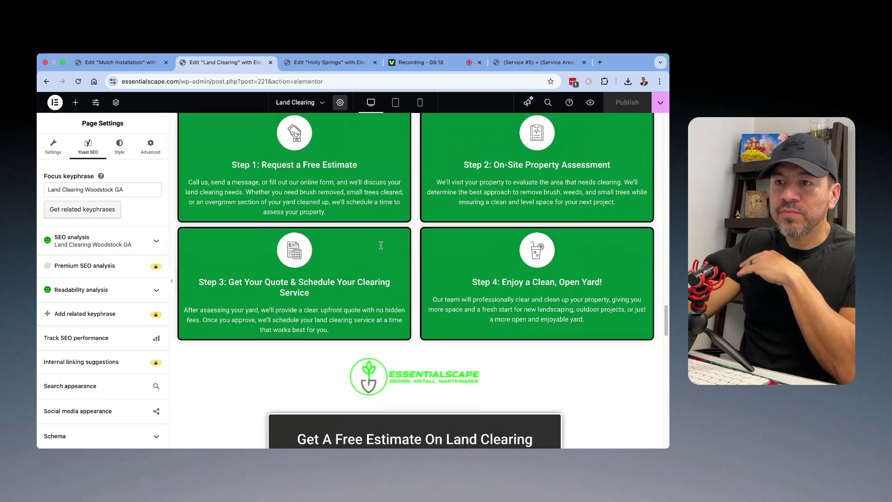
{"action": "scroll", "coordinate": [381, 247], "scroll_direction": "down", "scroll_amount": 10}
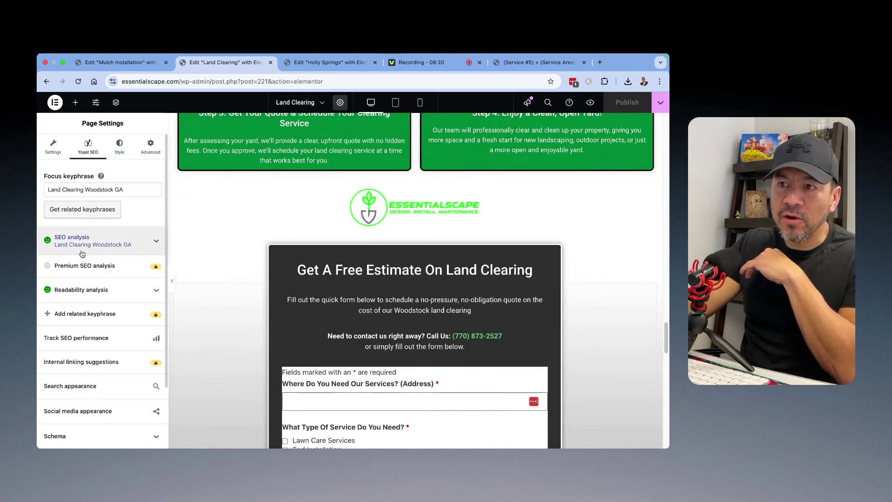
Switch to the Holly Springs page and compare its headings and service cards with the focus keyphrase "Lawn Care Holly Springs".
{"action": "left_click", "coordinate": [336, 64]}
{"action": "mouse_move", "coordinate": [512, 138]}
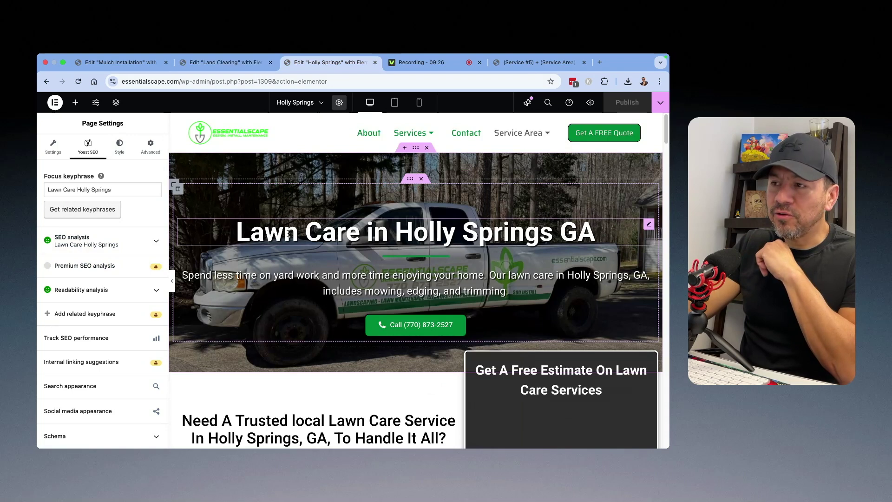
{"action": "left_click_drag", "start_coordinate": [111, 189], "coordinate": [68, 190]}
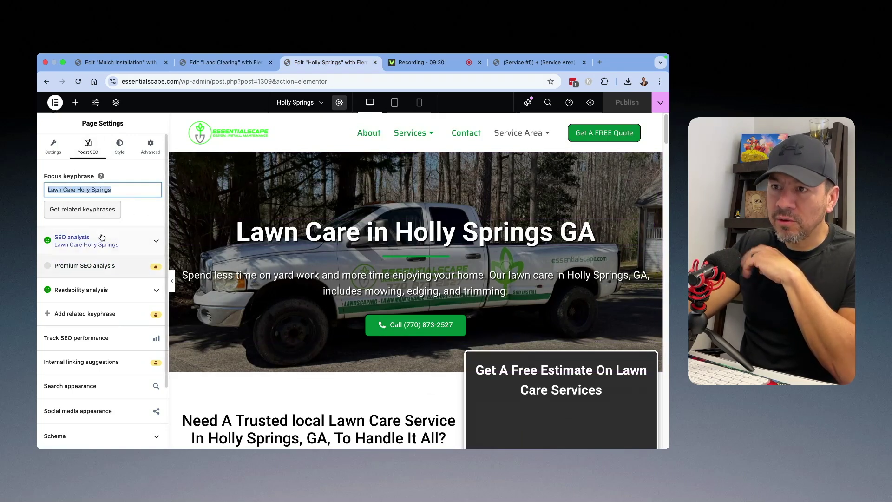
{"action": "scroll", "coordinate": [373, 235], "scroll_direction": "down", "scroll_amount": 15}
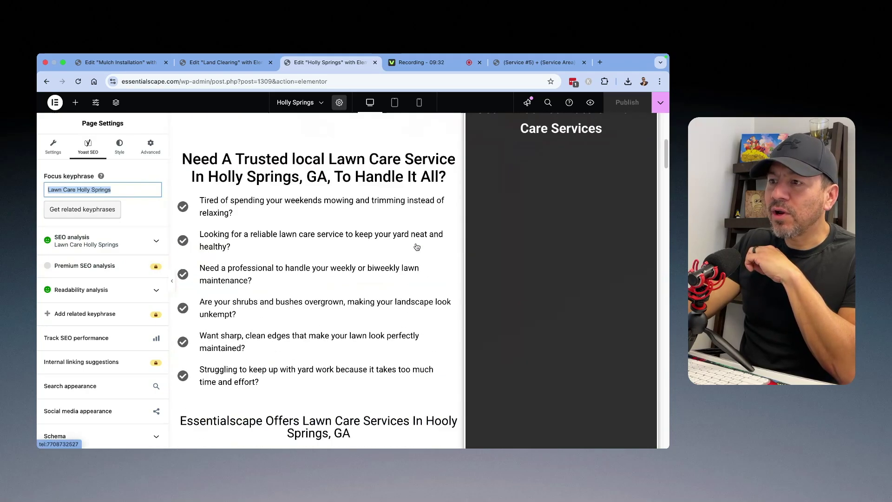
{"action": "scroll", "coordinate": [417, 247], "scroll_direction": "down", "scroll_amount": 15}
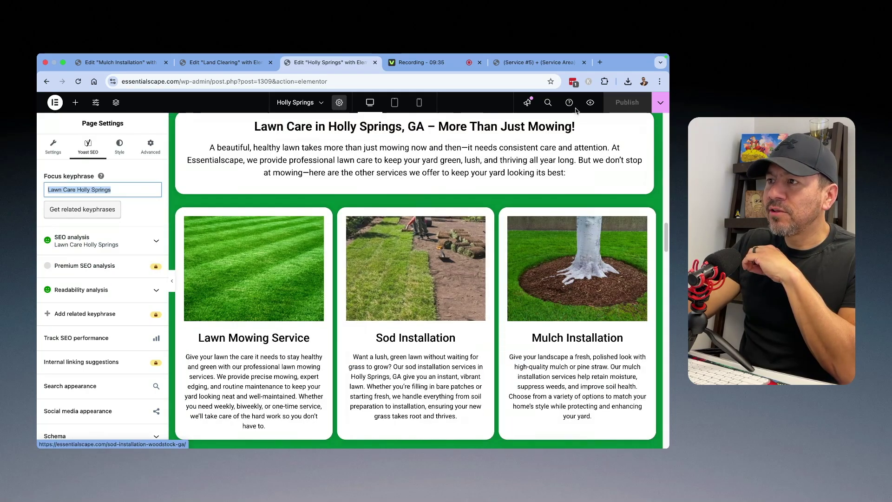
Preview the Holly Springs page and review its hero heading, intro text and estimate form as visitors see them.
{"action": "left_click", "coordinate": [591, 104]}
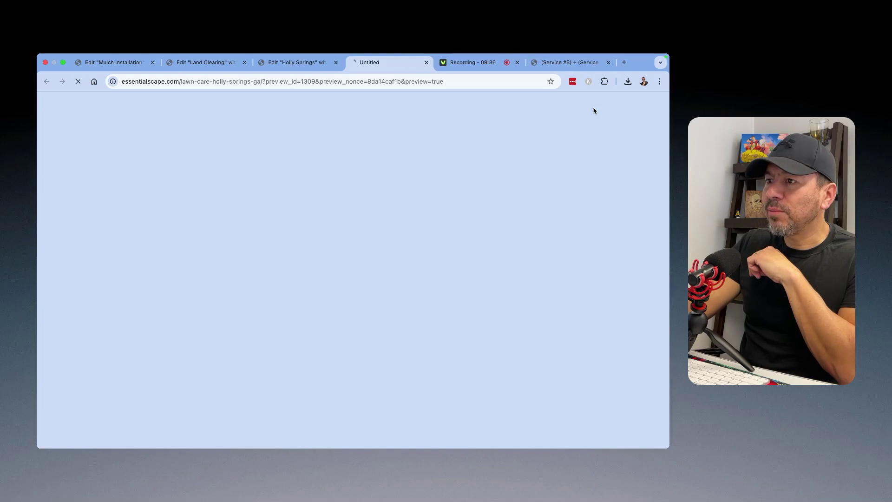
{"action": "scroll", "coordinate": [271, 238], "scroll_direction": "down", "scroll_amount": 8}
{"action": "scroll", "coordinate": [272, 235], "scroll_direction": "up", "scroll_amount": 10}
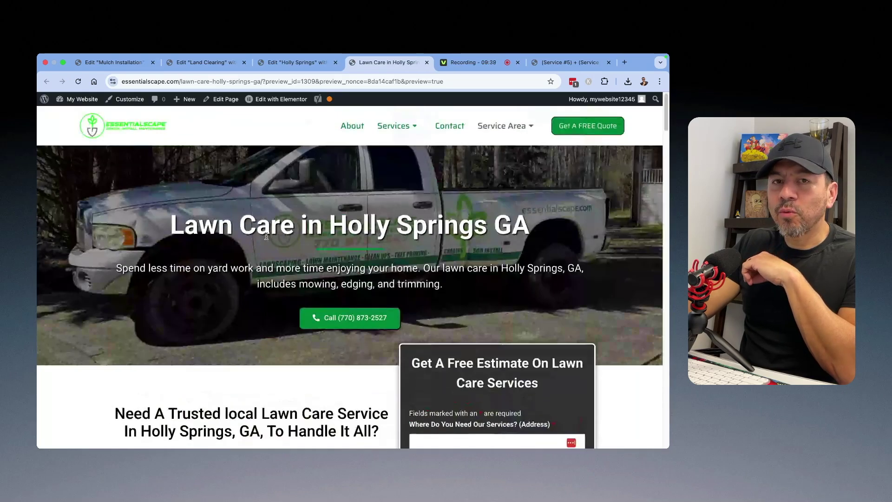
{"action": "scroll", "coordinate": [361, 216], "scroll_direction": "down", "scroll_amount": 1}
{"action": "scroll", "coordinate": [365, 218], "scroll_direction": "down", "scroll_amount": 2}
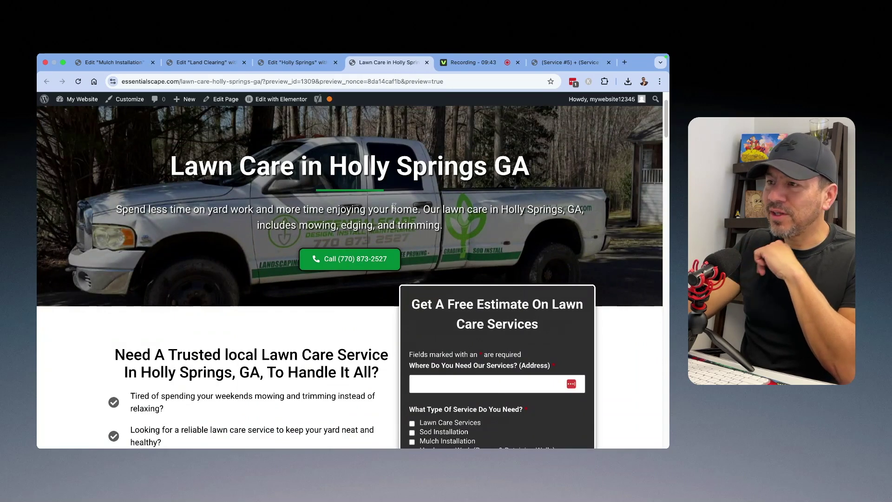
{"action": "scroll", "coordinate": [393, 209], "scroll_direction": "up", "scroll_amount": 2}
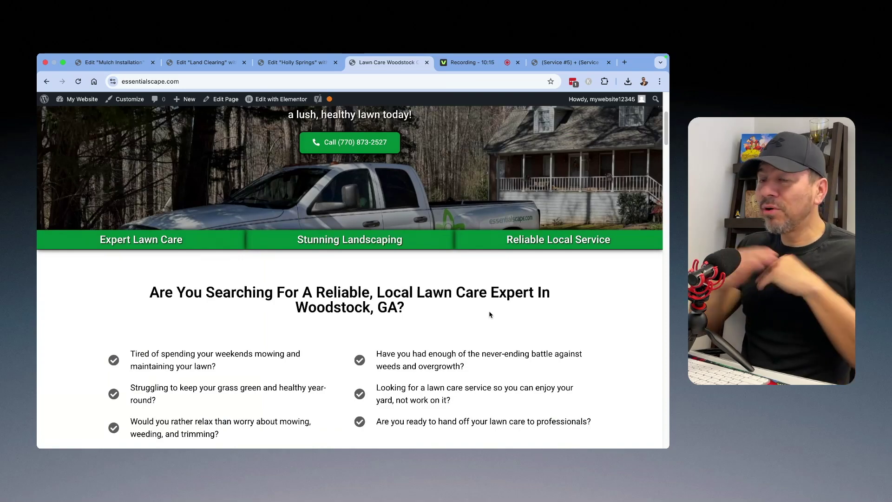
Review the Woodstock lawn care homepage down to its reviews and estimate form, and check its service and service area links.
{"action": "scroll", "coordinate": [491, 314], "scroll_direction": "down", "scroll_amount": 20}
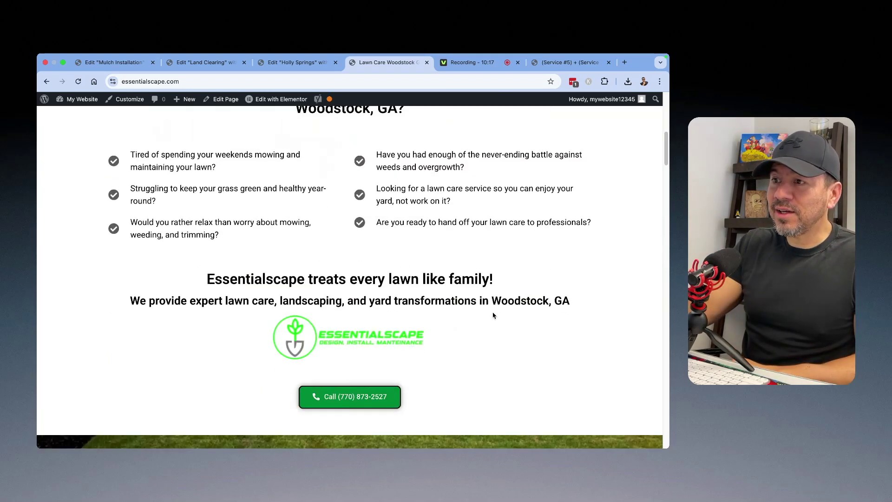
{"action": "scroll", "coordinate": [494, 313], "scroll_direction": "down", "scroll_amount": 20}
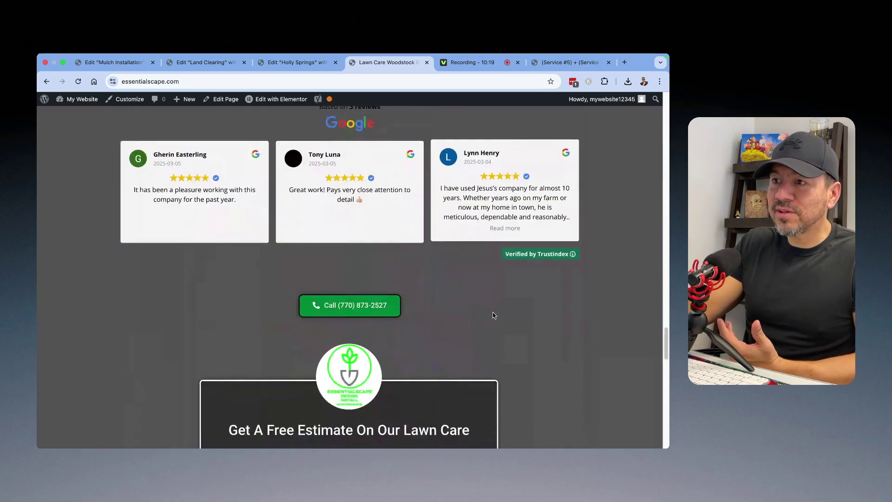
{"action": "scroll", "coordinate": [494, 315], "scroll_direction": "up", "scroll_amount": 20}
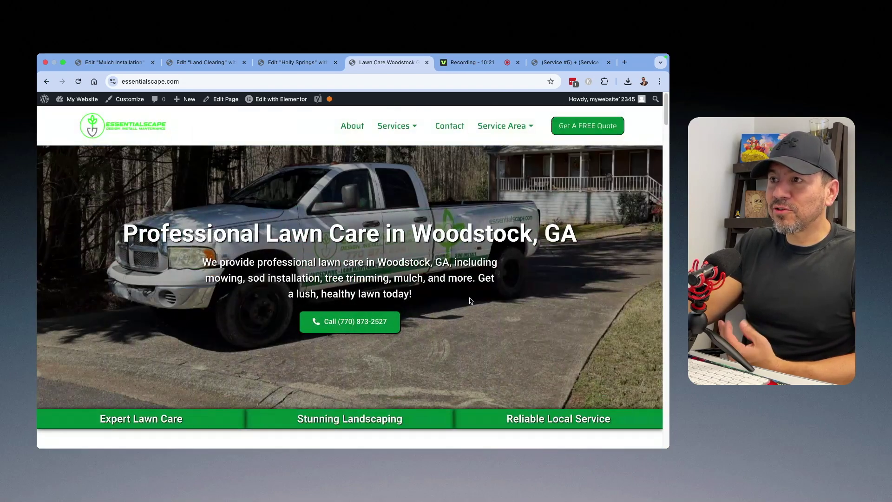
{"action": "mouse_move", "coordinate": [408, 140]}
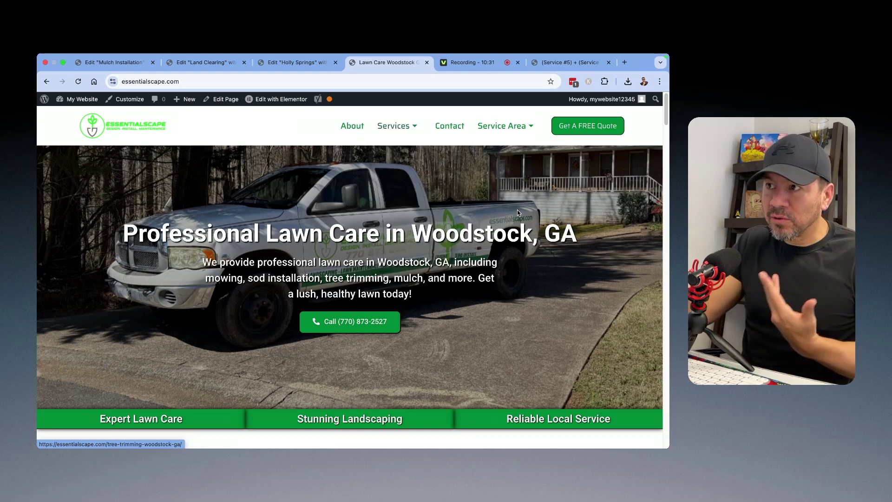
{"action": "mouse_move", "coordinate": [515, 128]}
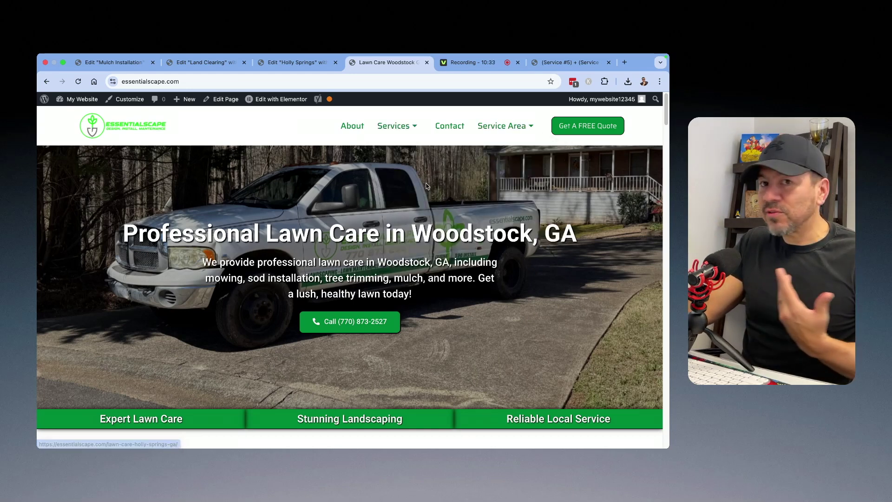